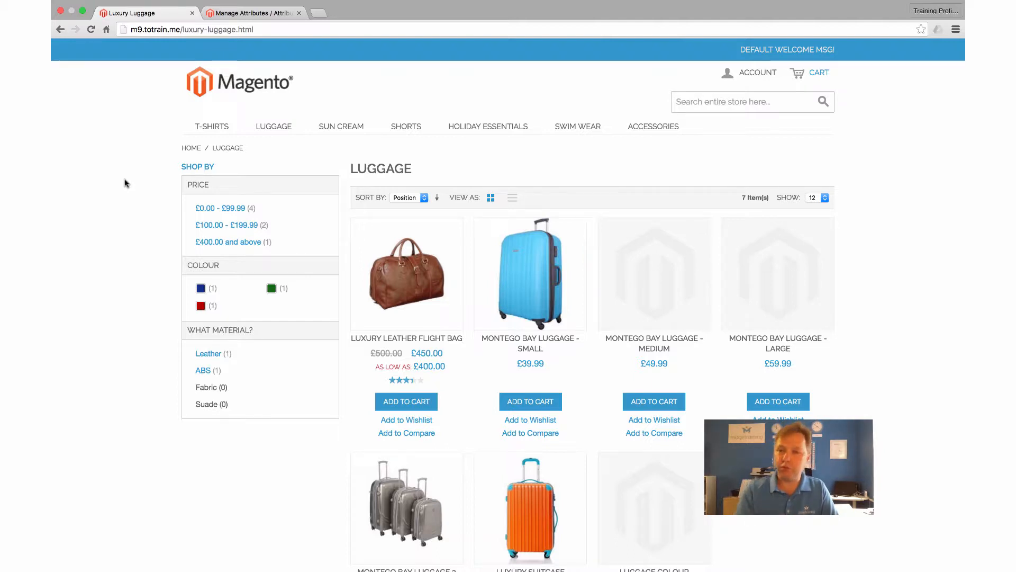
Open the Luggage category's assigned products in the admin and compare their positions with the order in the storefront listing.
scroll(201, 79, "down", 1)
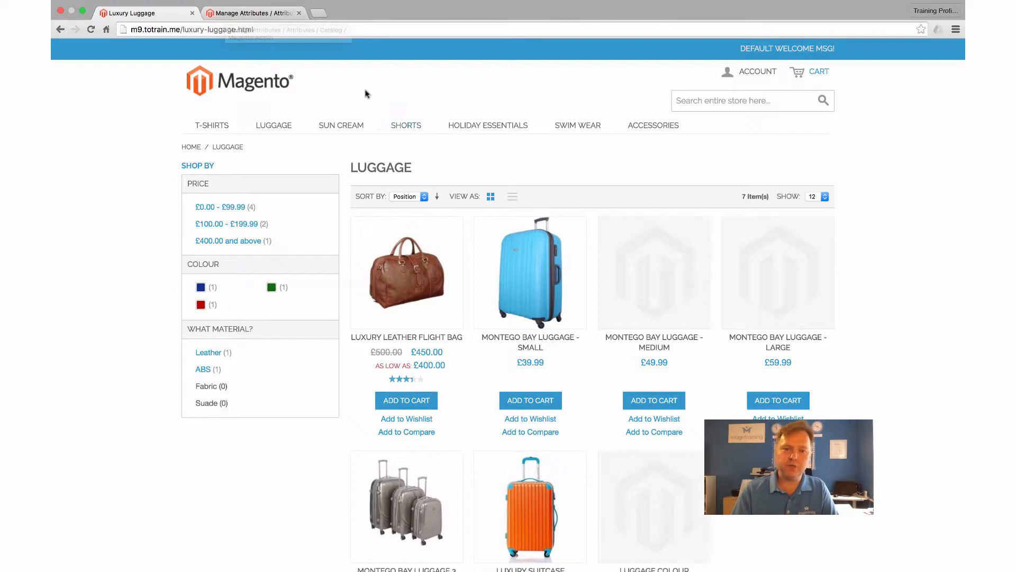
left_click(239, 14)
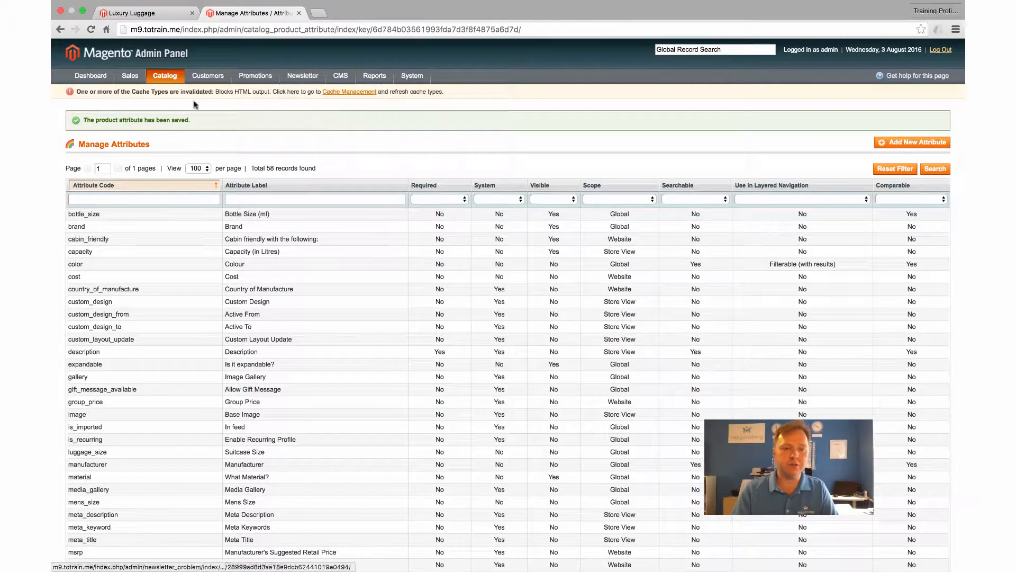
mouse_move(164, 75)
left_click(167, 105)
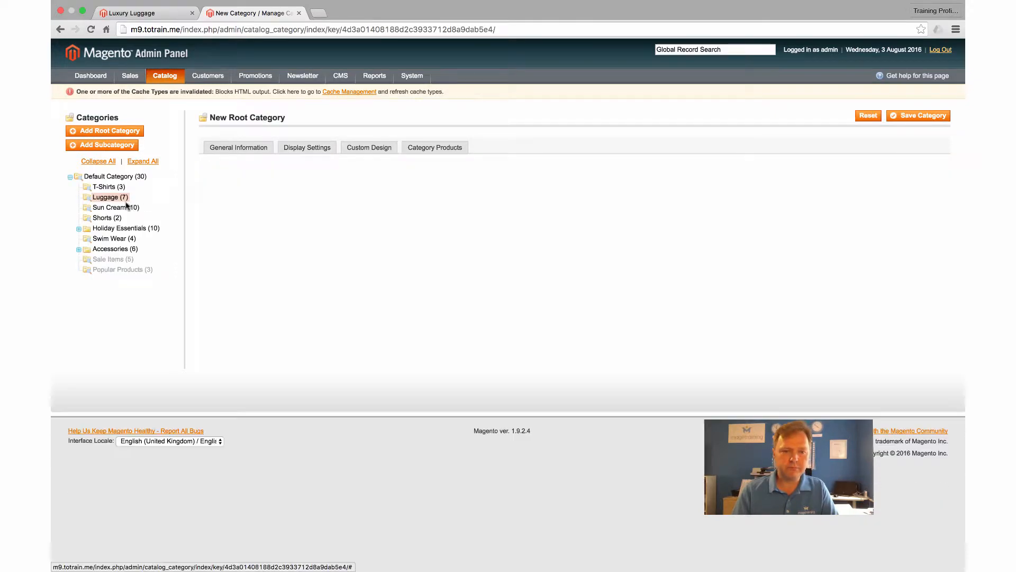
left_click(444, 149)
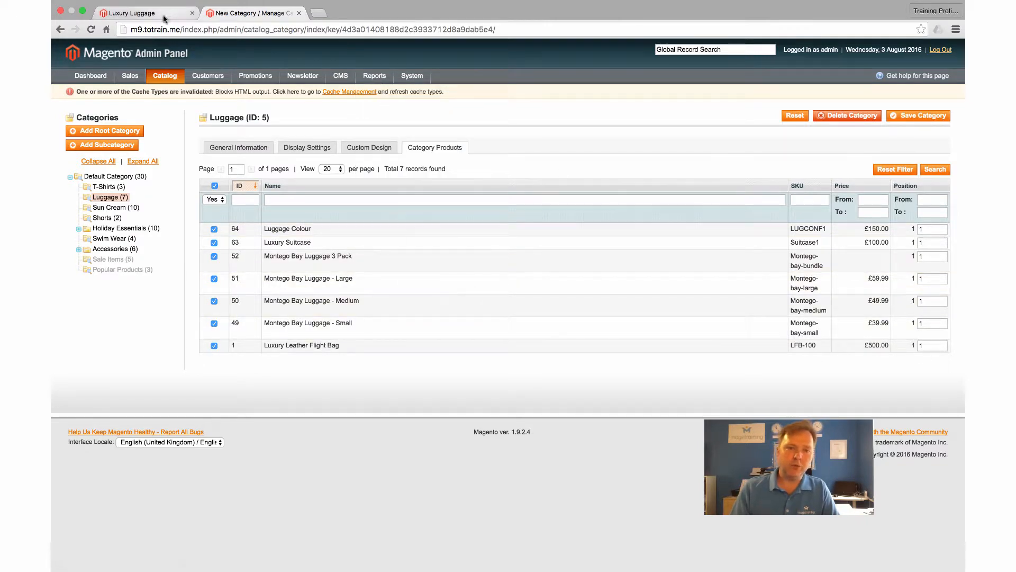
left_click(133, 13)
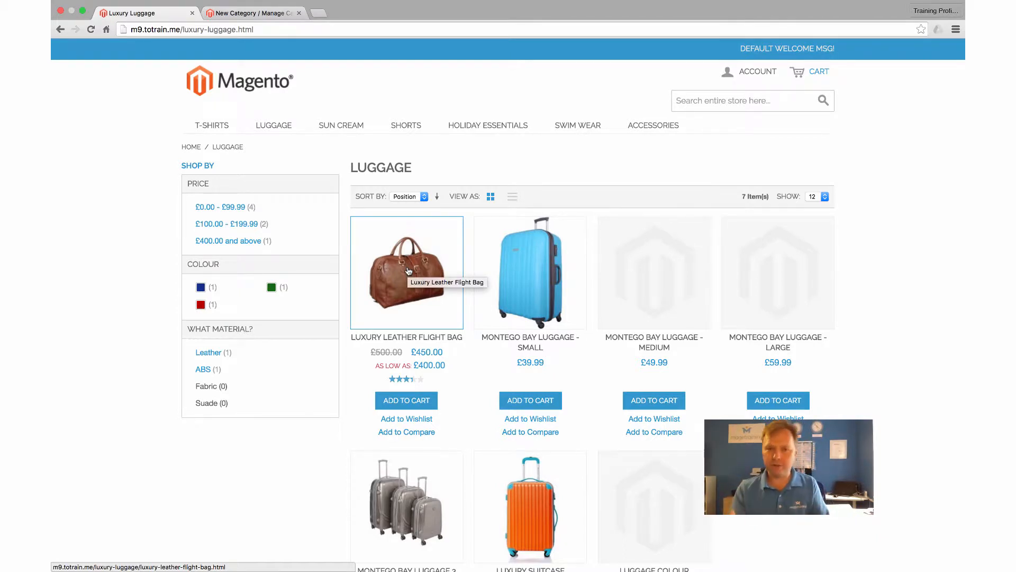
left_click(233, 14)
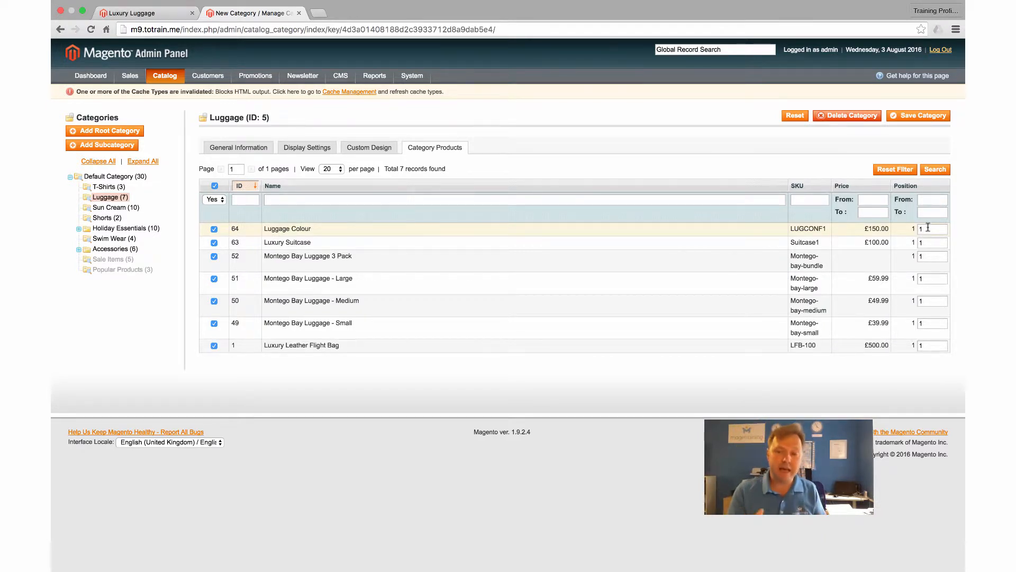
In the Luggage category, set the positions of Luggage Colour to 10, Luxury Leather Flight Bag to 20 and Luxury Suitcase to 30.
type("0")
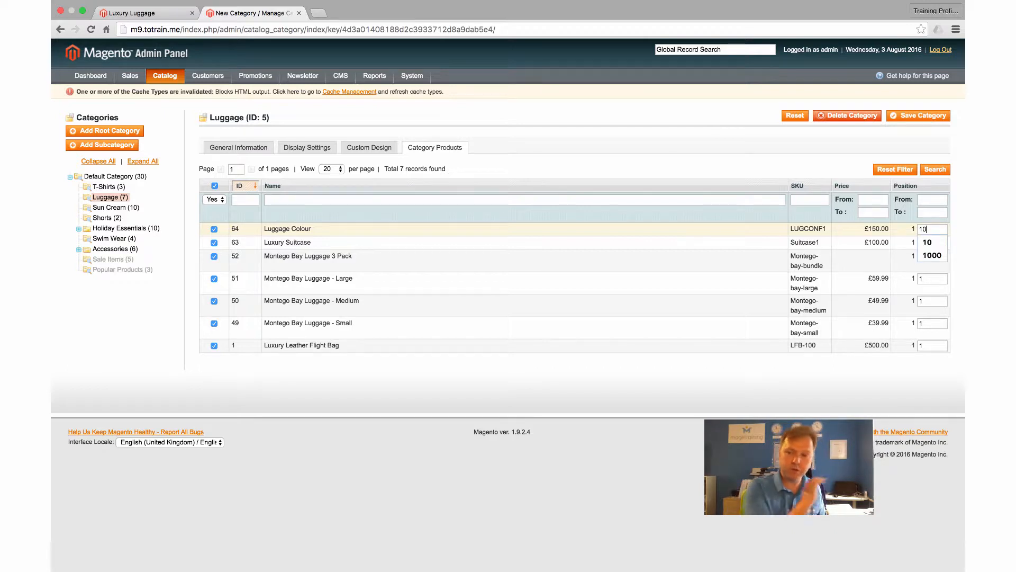
left_click(930, 242)
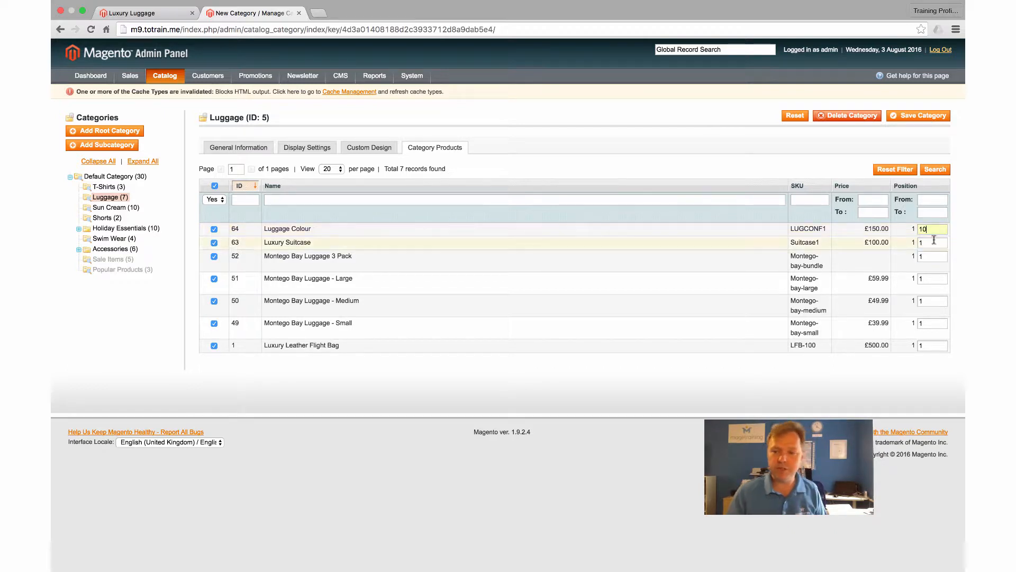
left_click(932, 345)
type("20")
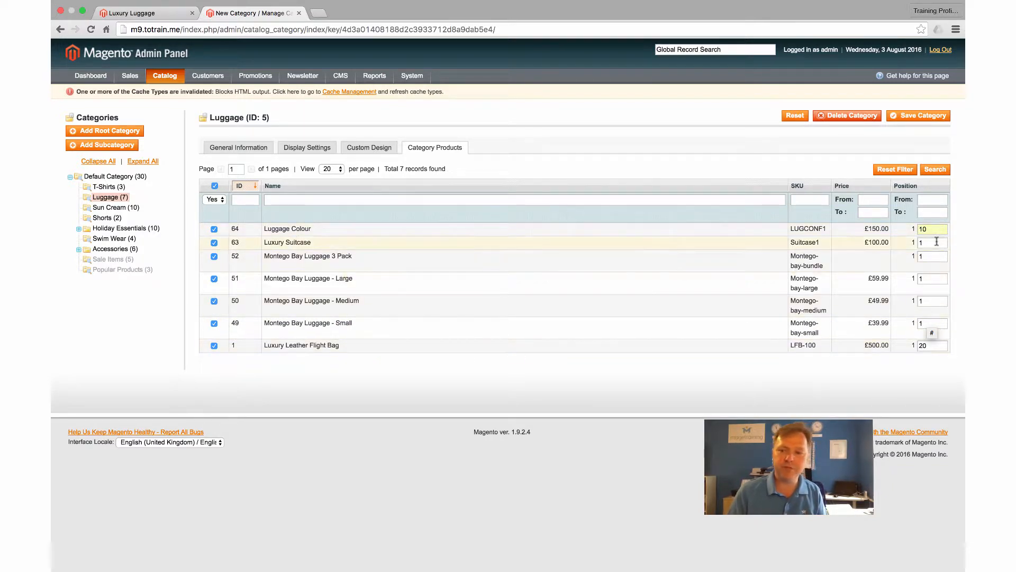
left_click(935, 242)
type("30")
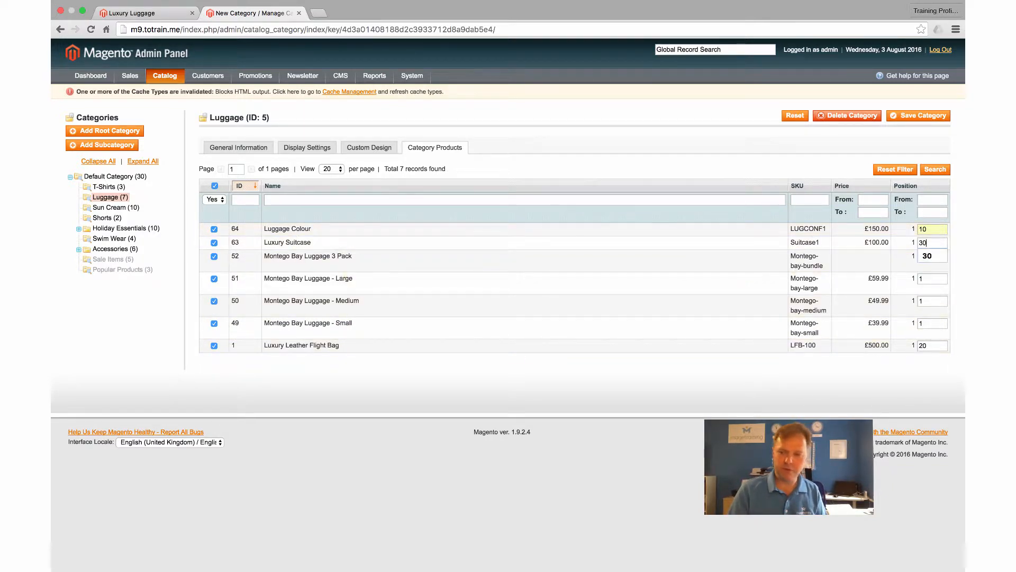
Set the position of Montego Bay Luggage - Large to 40 and Montego Bay Luggage 3 Pack to 50.
left_click(933, 279)
key("BackSpace")
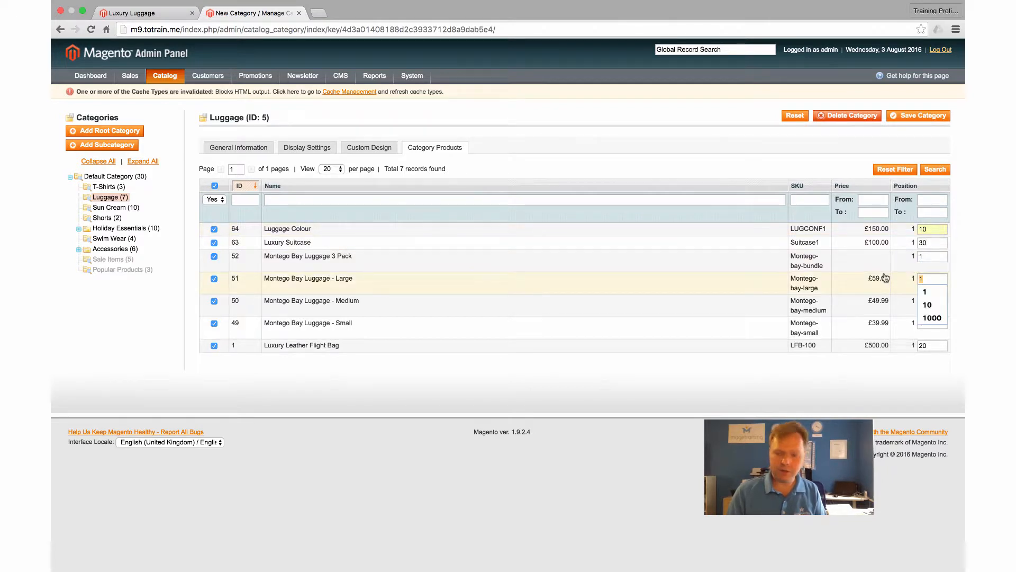
type("40")
left_click(931, 256)
key("BackSpace")
type("1")
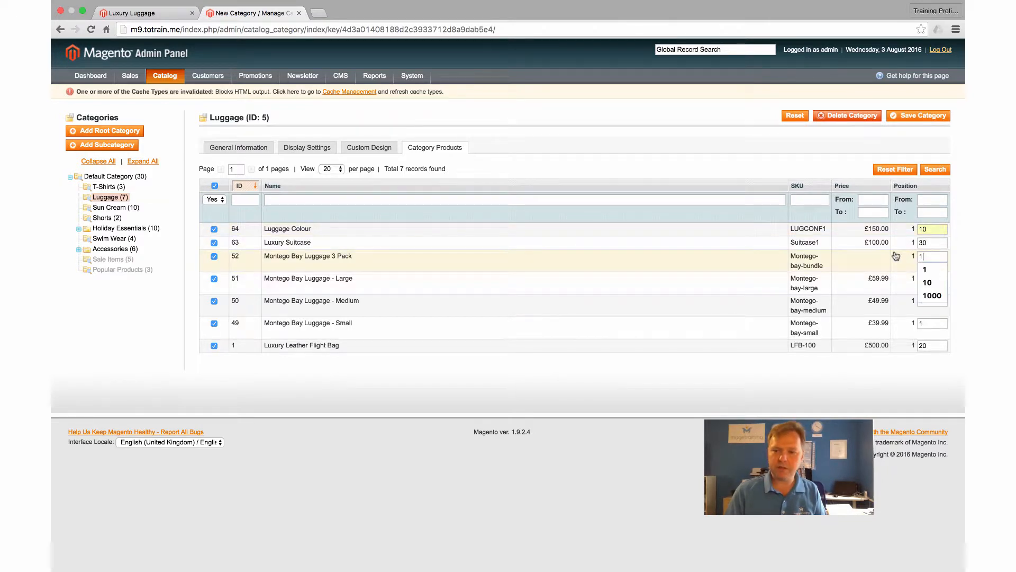
key("BackSpace")
type("50")
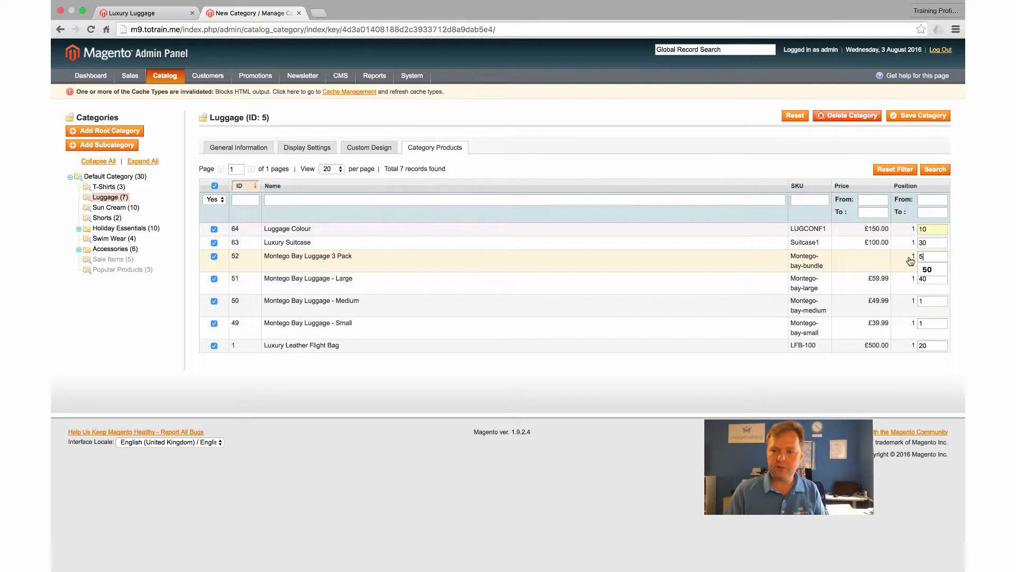
Set the position of Montego Bay Luggage - Medium to 60 and Small to 70, and save the Luggage category.
left_click(928, 301)
key("BackSpace")
type("1")
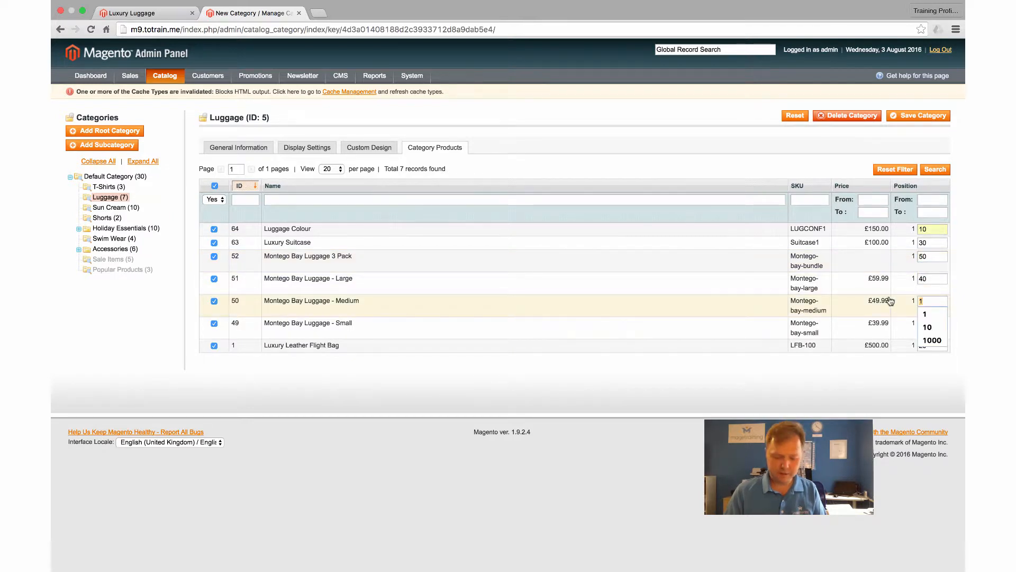
key("BackSpace")
type("60")
key("Tab")
key("Tab")
type("1")
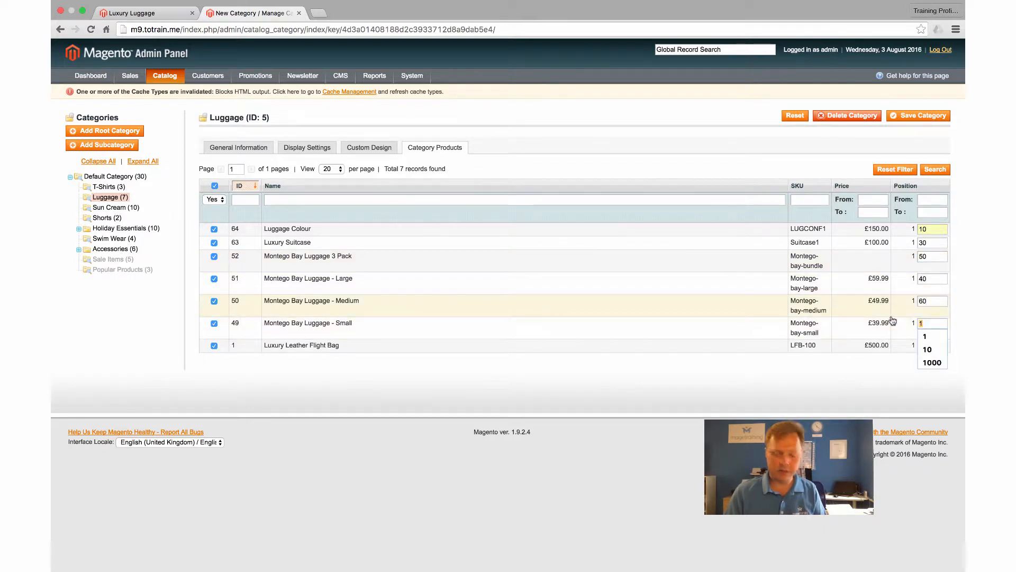
key("BackSpace")
type("70")
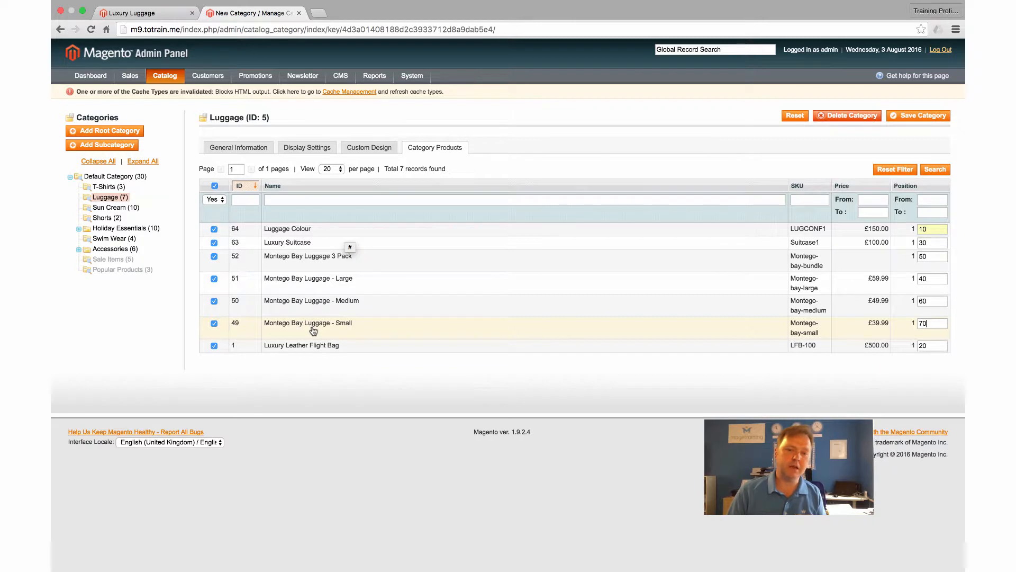
left_click(919, 117)
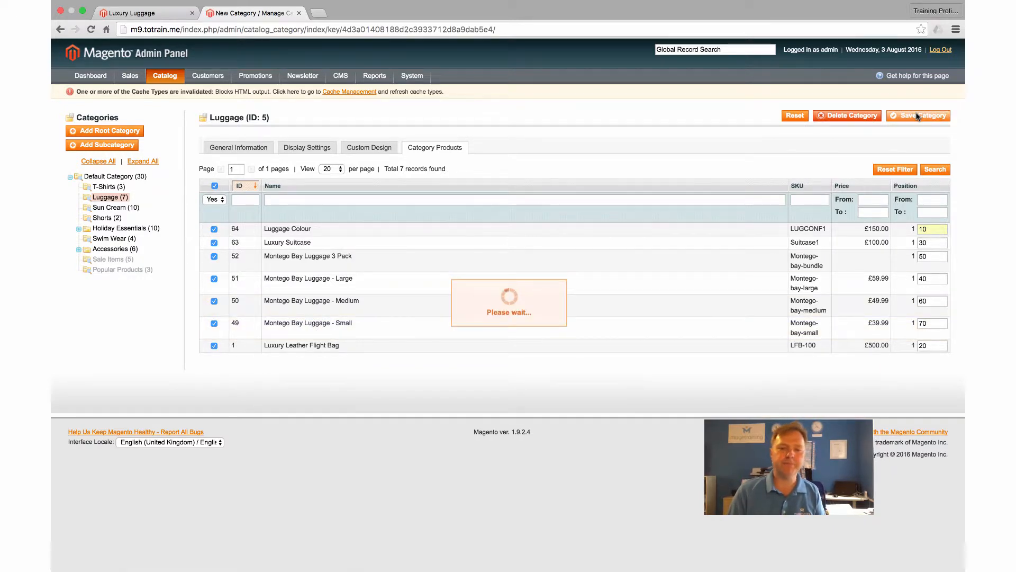
Reload the storefront Luggage page, sort it by ascending position and check the product order.
left_click(146, 13)
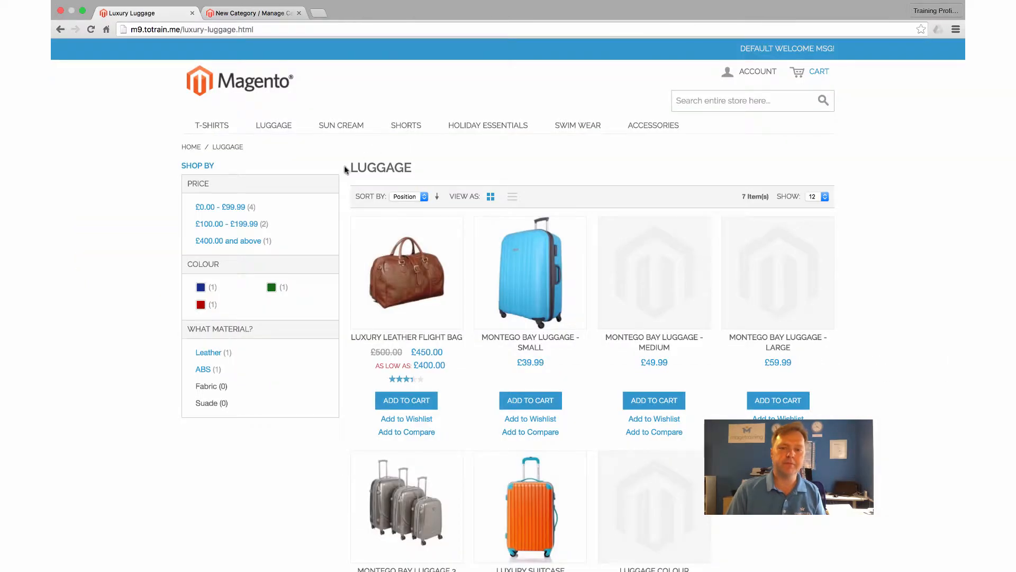
left_click(91, 29)
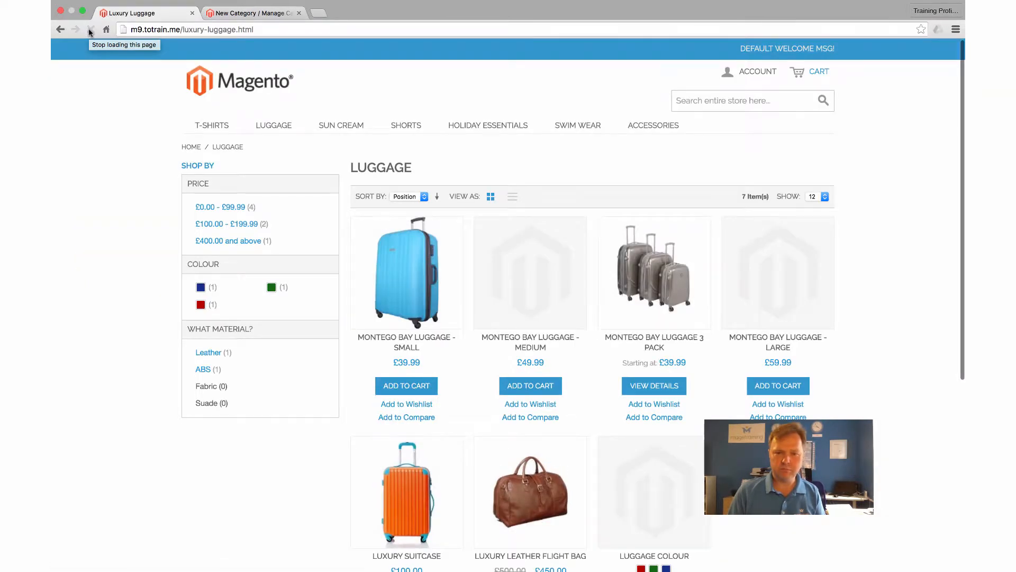
left_click(438, 197)
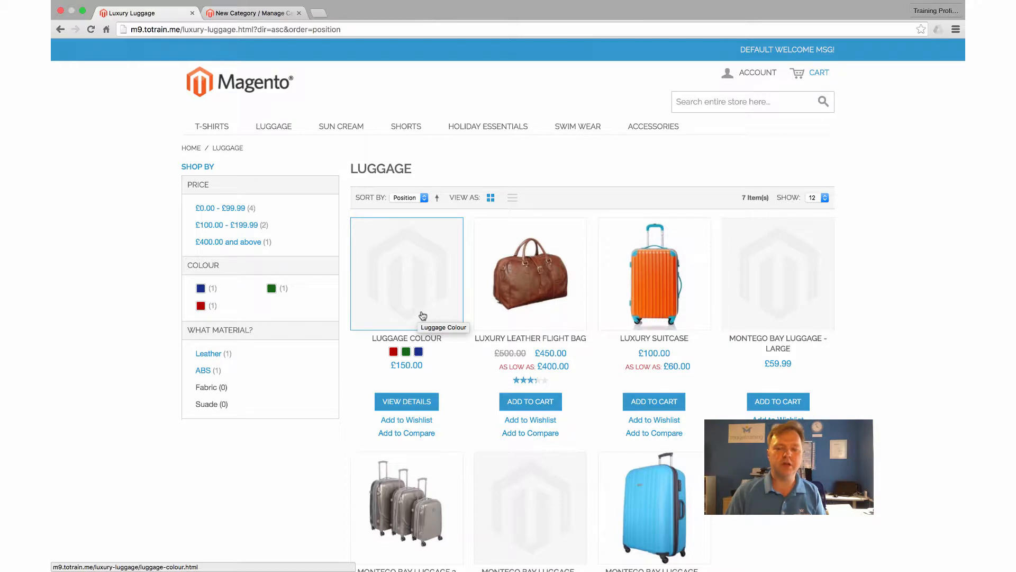
scroll(507, 302, "down", 5)
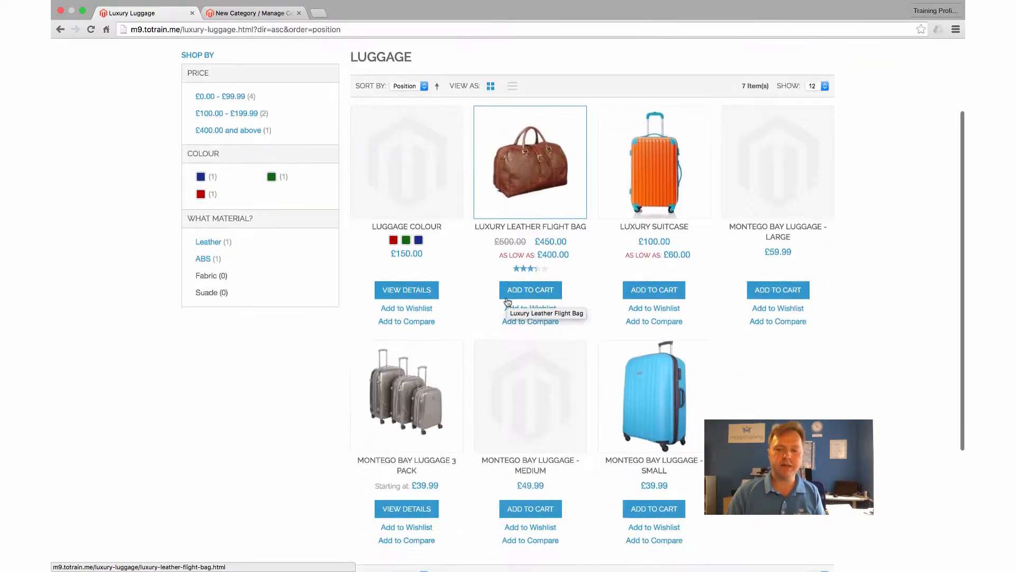
scroll(635, 427, "up", 5)
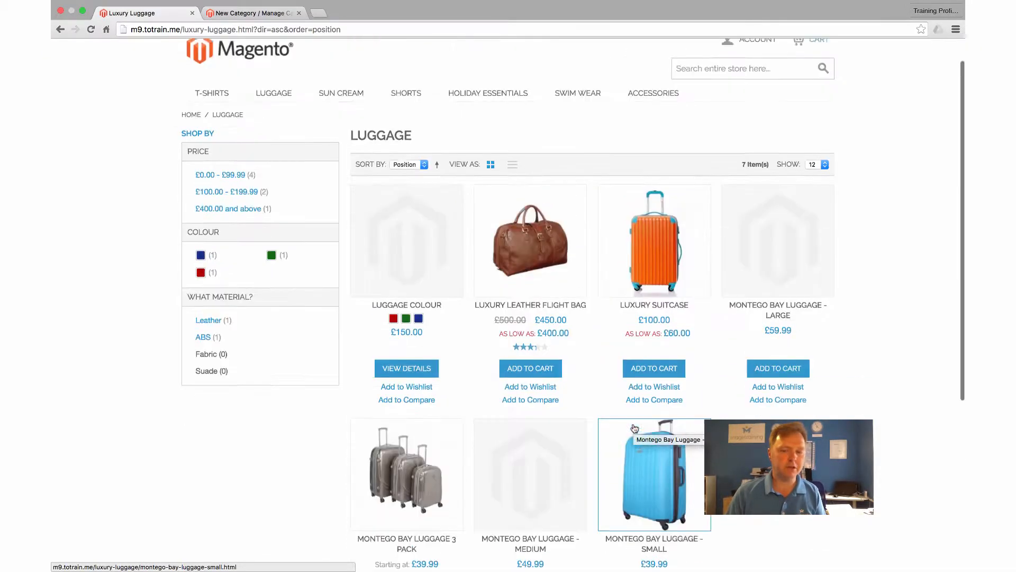
scroll(657, 427, "down", 8)
scroll(667, 371, "up", 8)
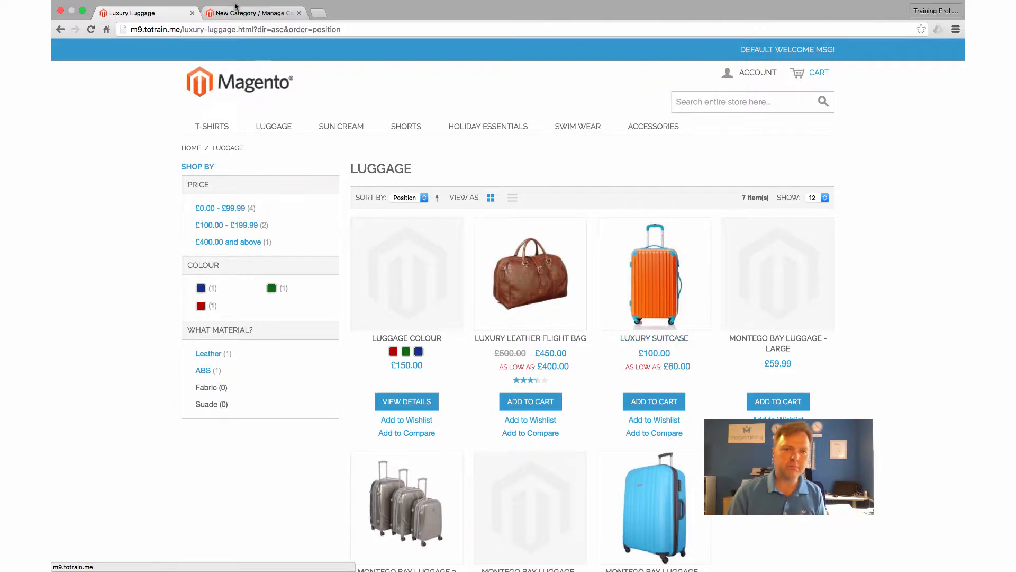
In the admin's Sun Cream category, set the position of Piz Buin Tan Intensifier Aftersun Lotion to -100.
left_click(223, 15)
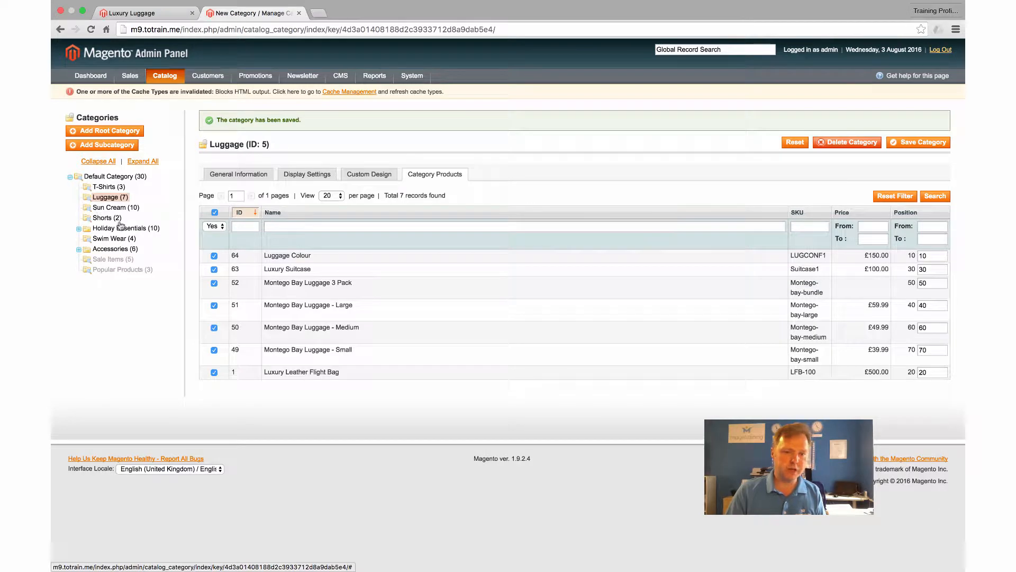
left_click(121, 228)
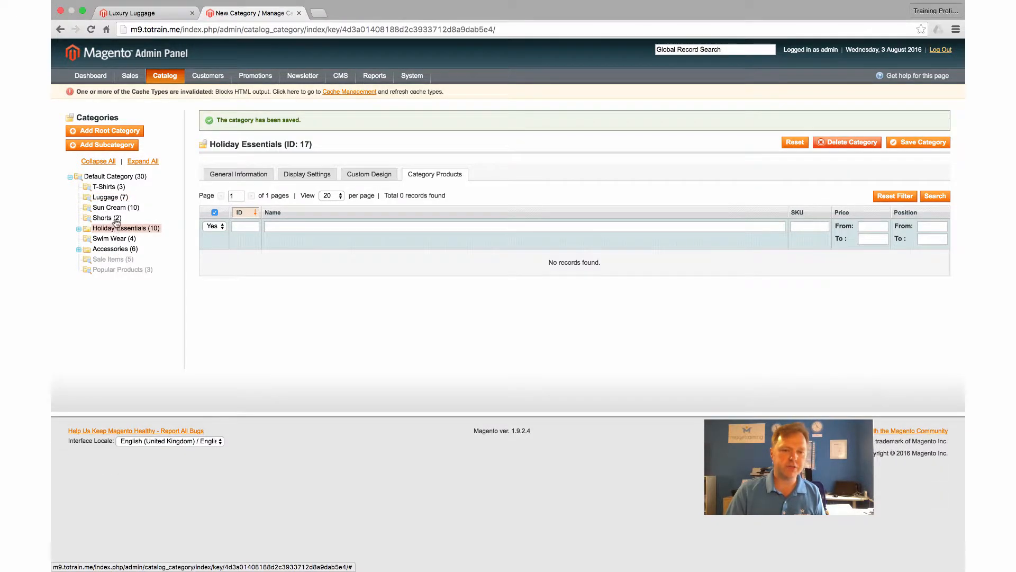
left_click(109, 207)
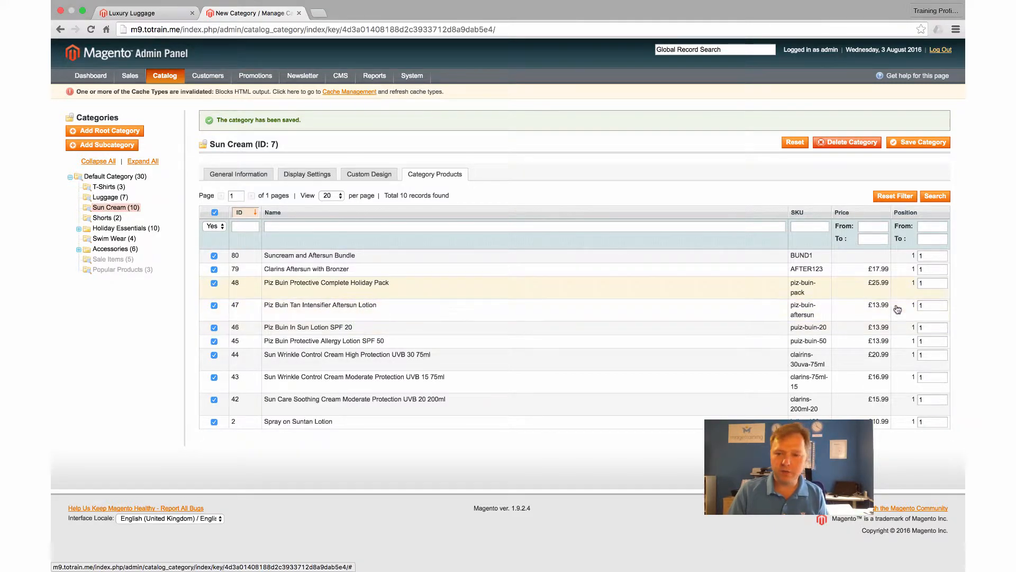
left_click_drag(928, 305, 898, 306)
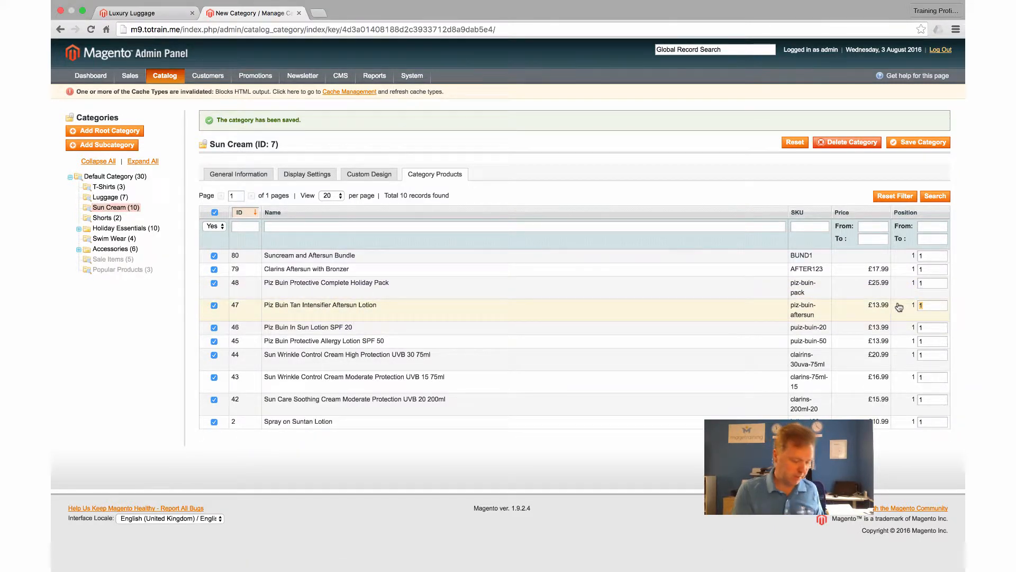
type("-100")
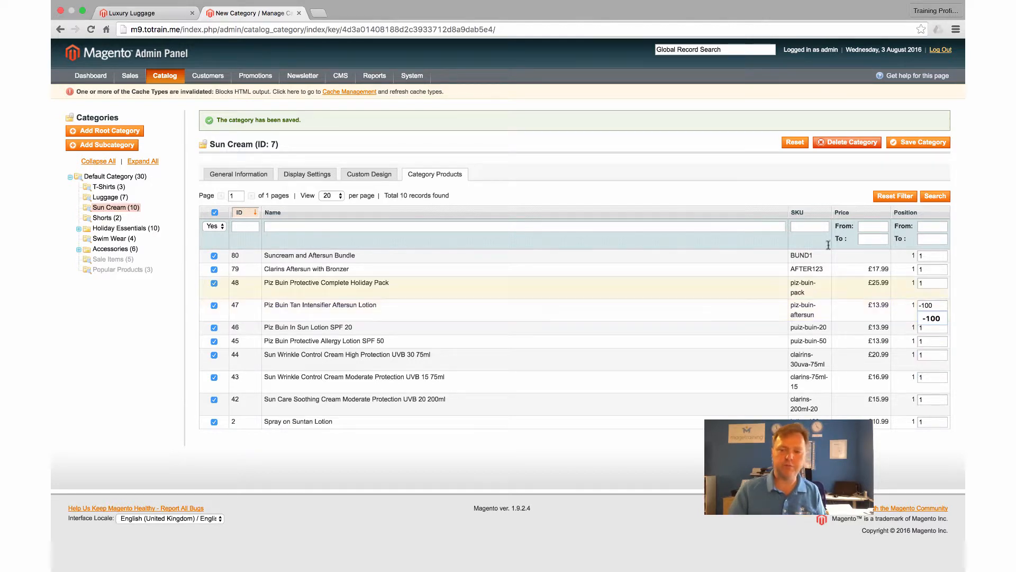
left_click(689, 195)
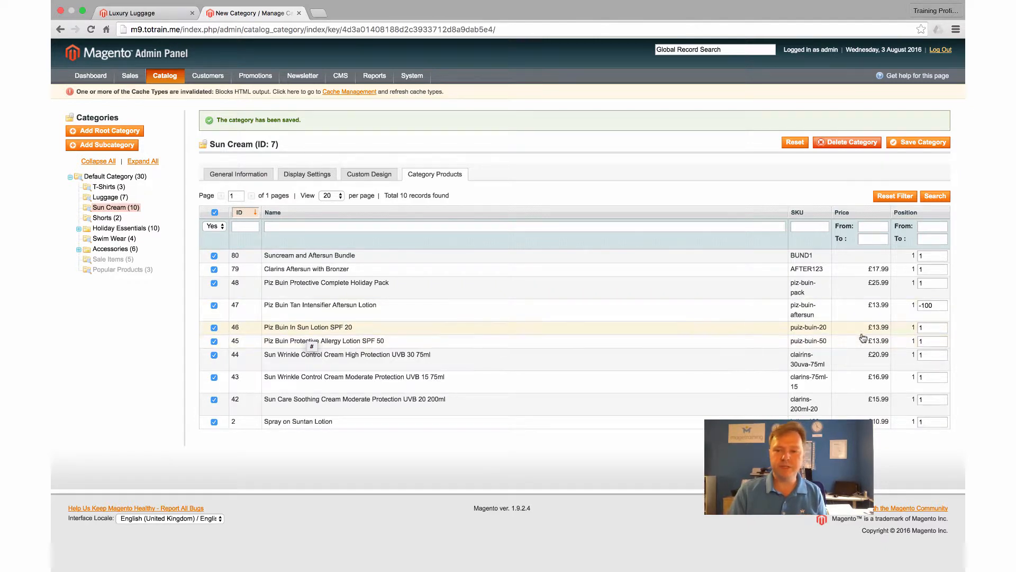
Set the positions of Piz Buin In Sun Lotion SPF 20 to -90 and Spray on Suntan Lotion to -80, and save the category.
left_click_drag(926, 326, 901, 329)
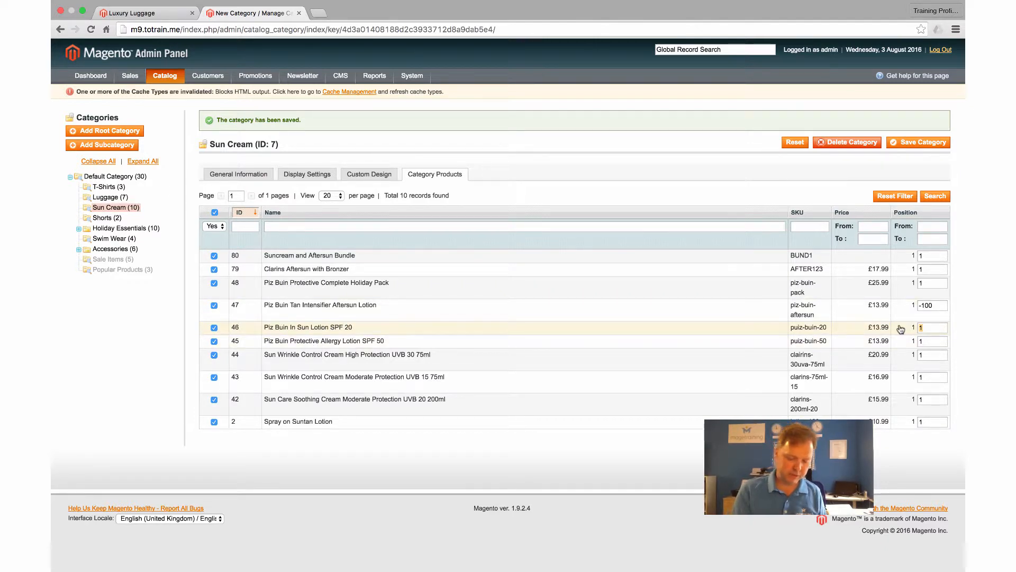
type("-90")
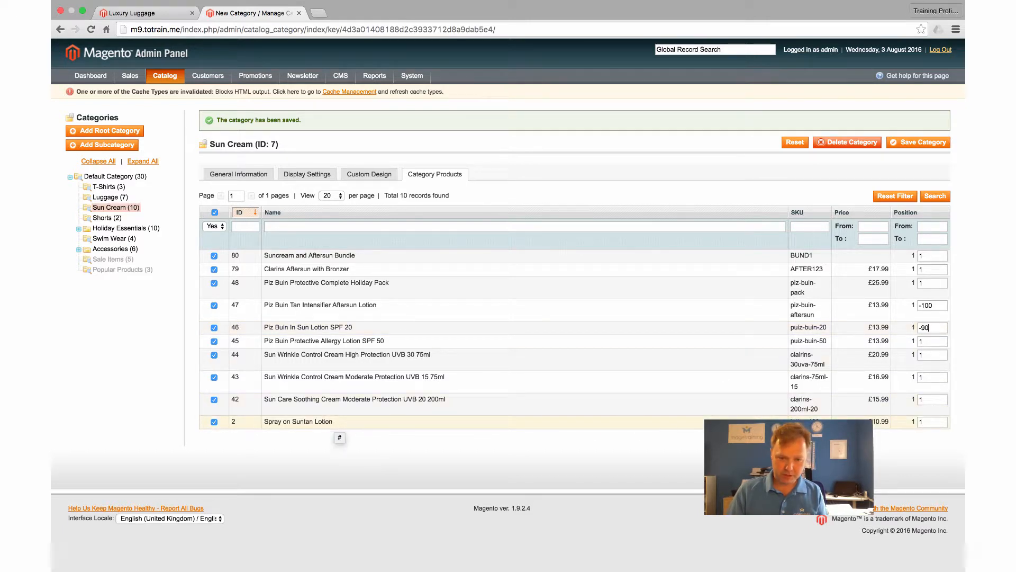
left_click_drag(927, 421, 900, 422)
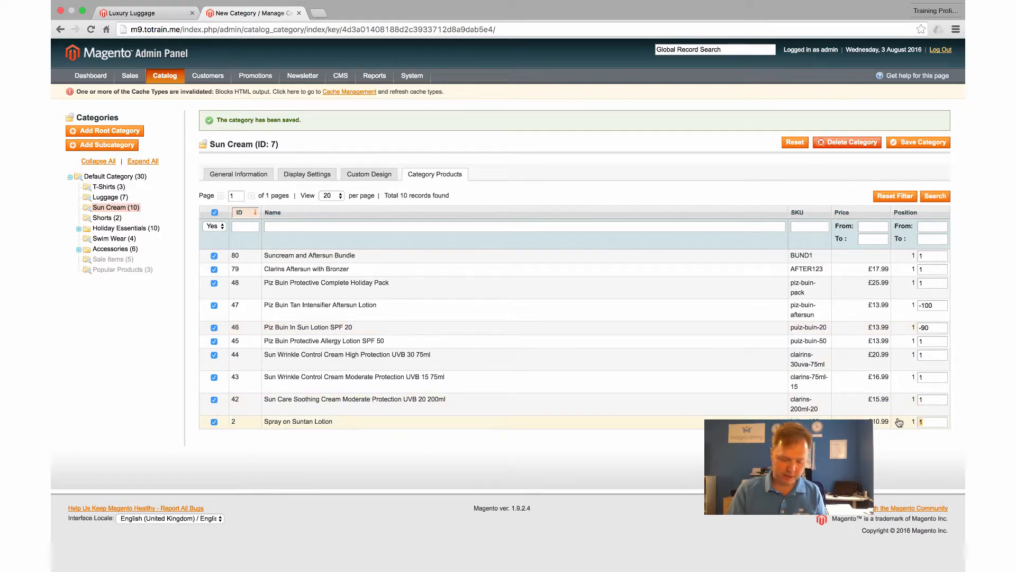
type("-80")
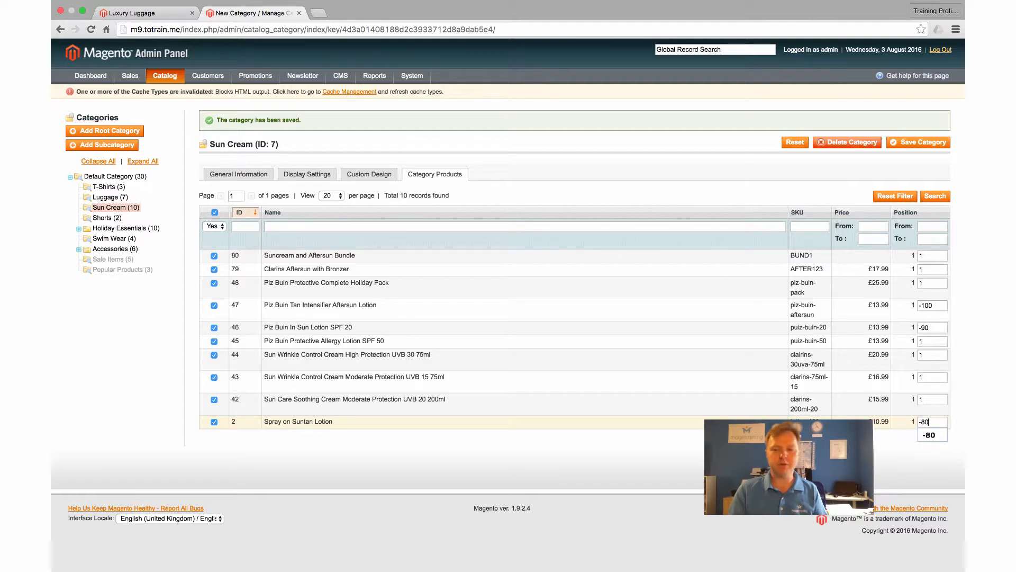
left_click(676, 181)
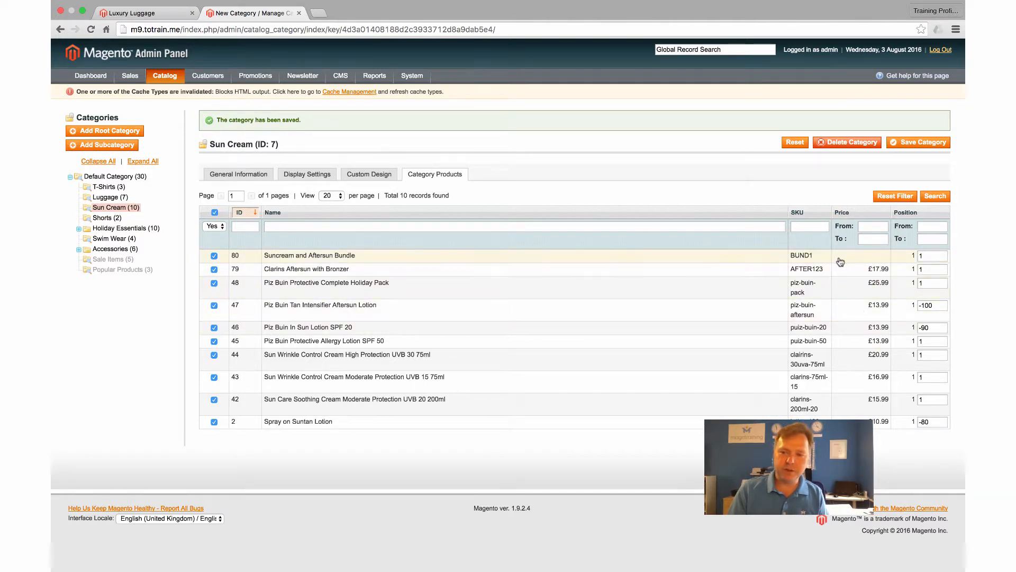
left_click(907, 146)
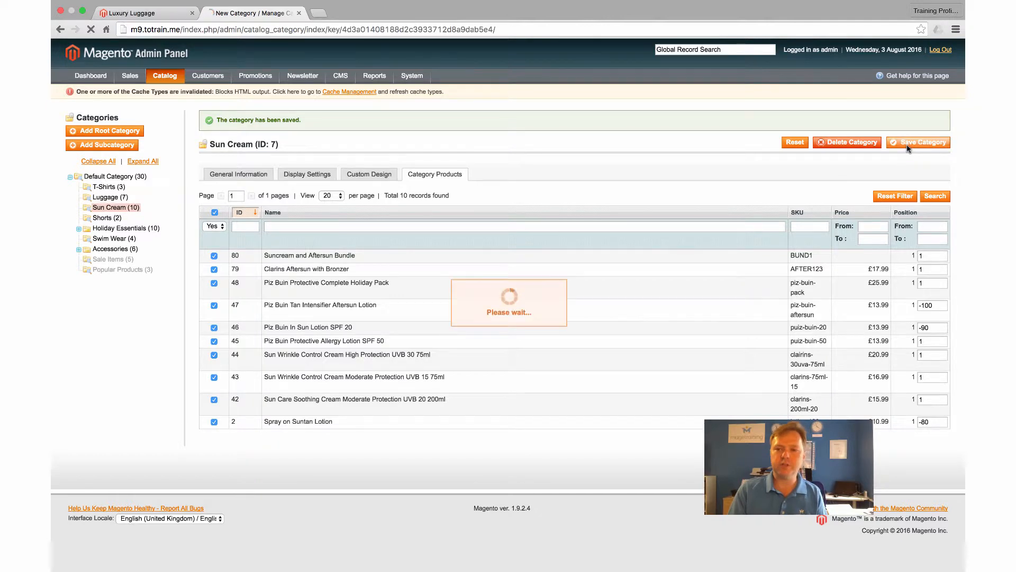
Open the Sun Cream category on the storefront and check the order of its products.
left_click(142, 15)
left_click(326, 127)
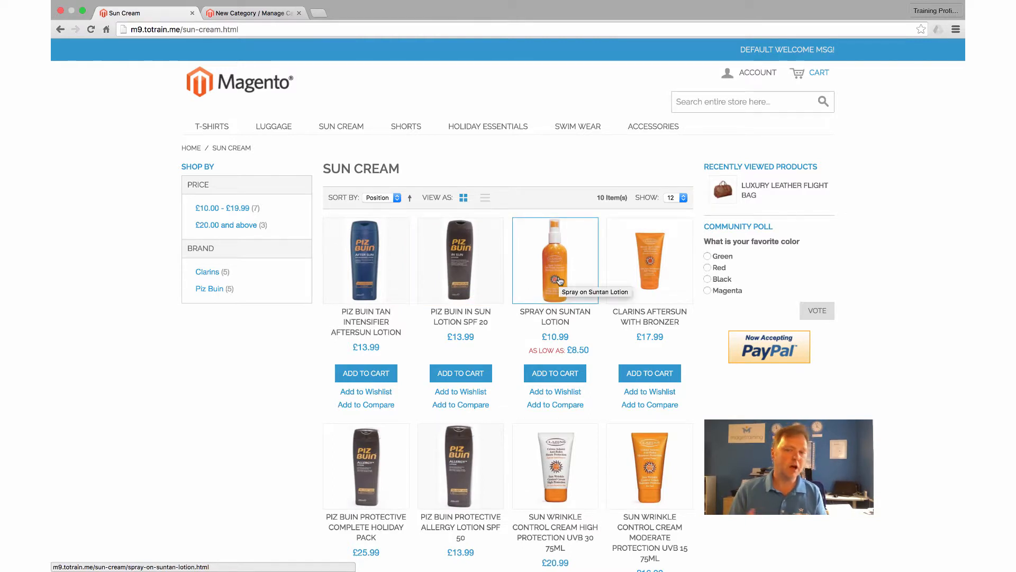
scroll(560, 280, "down", 5)
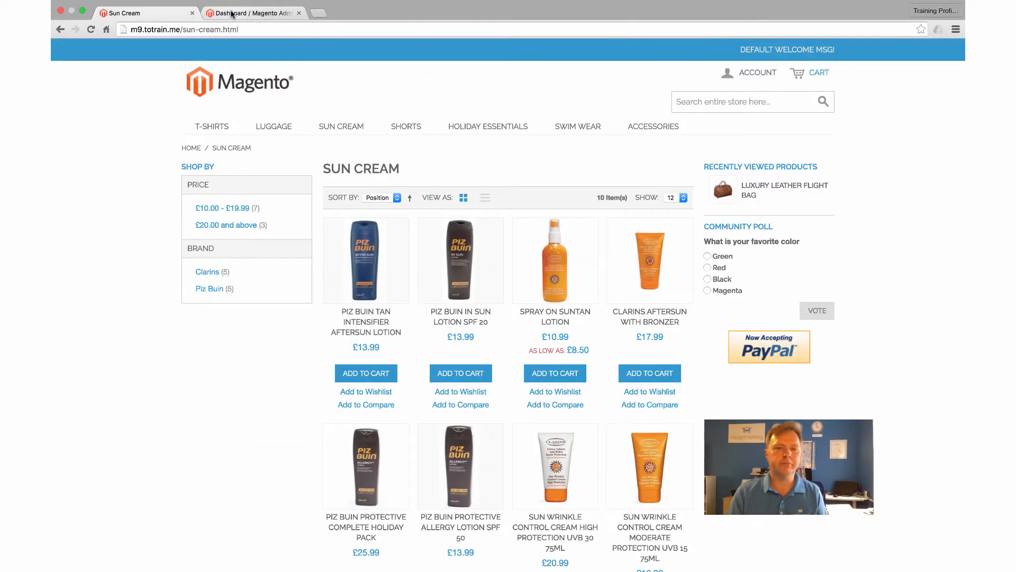
Return to the admin panel and open the catalog's list of product attributes for managing.
left_click(232, 13)
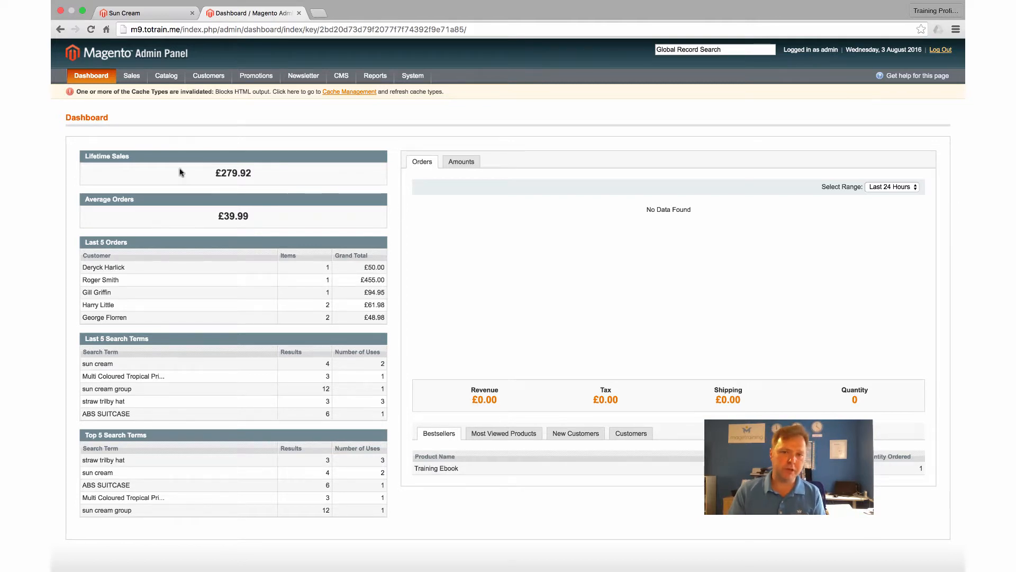
mouse_move(135, 80)
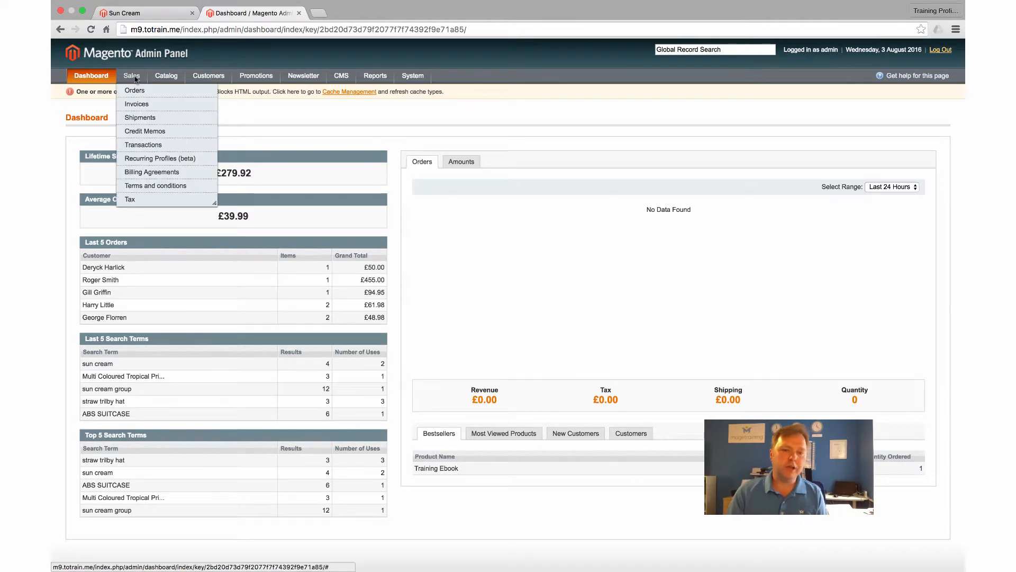
mouse_move(171, 117)
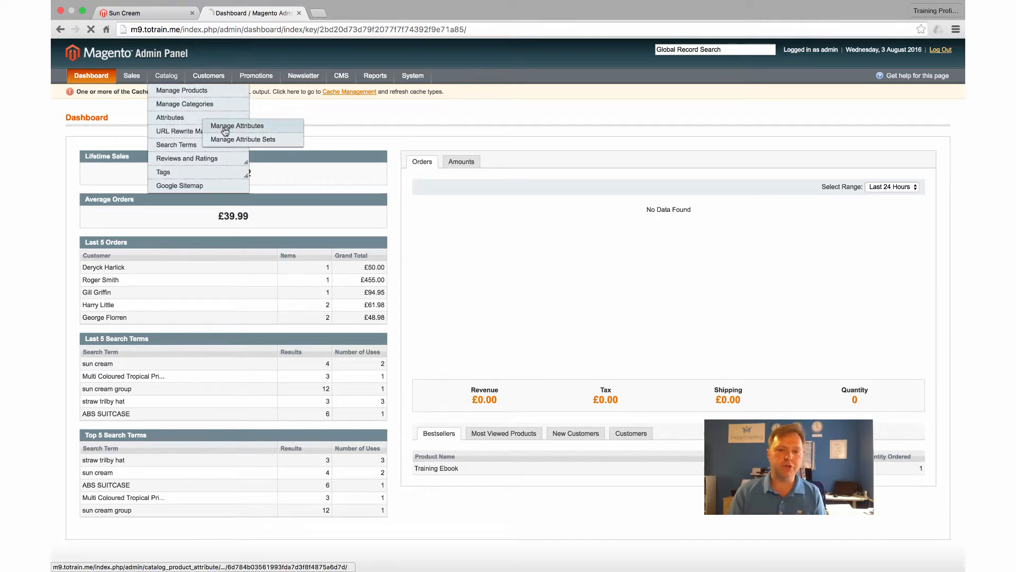
left_click(225, 127)
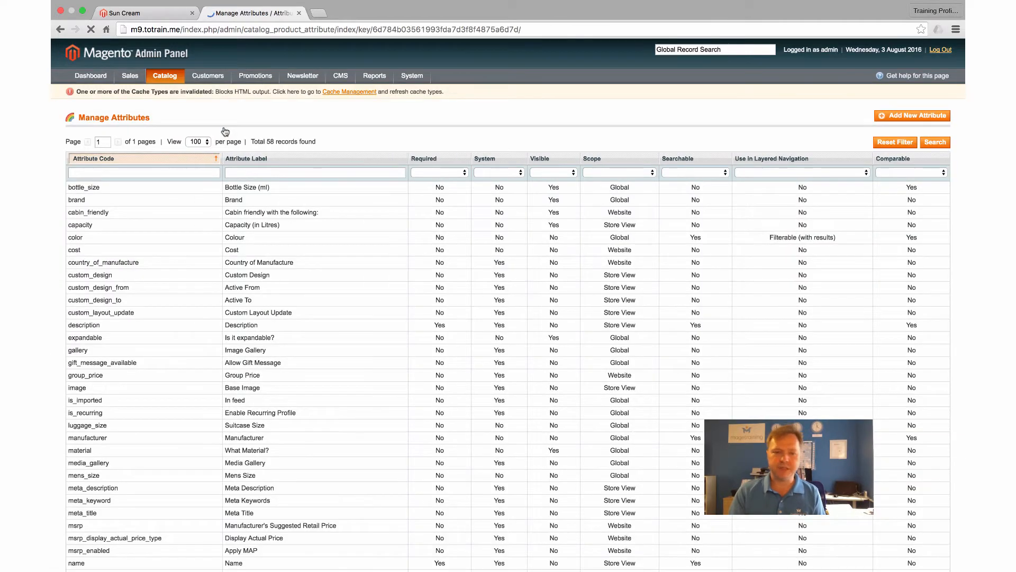
Find the weight attribute in the product attribute list and open it for editing.
scroll(162, 193, "down", 5)
scroll(162, 193, "down", 9)
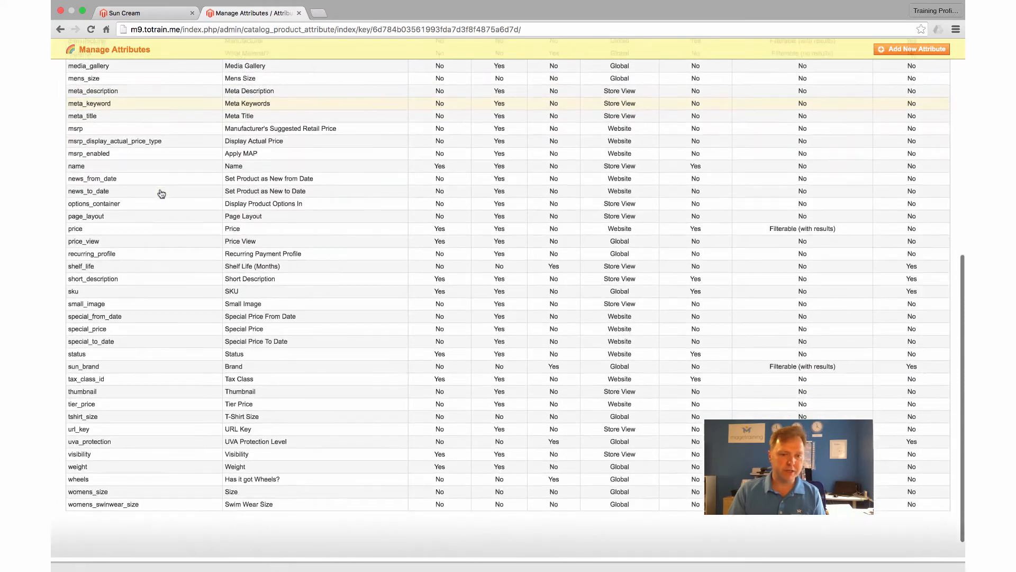
scroll(161, 193, "up", 3)
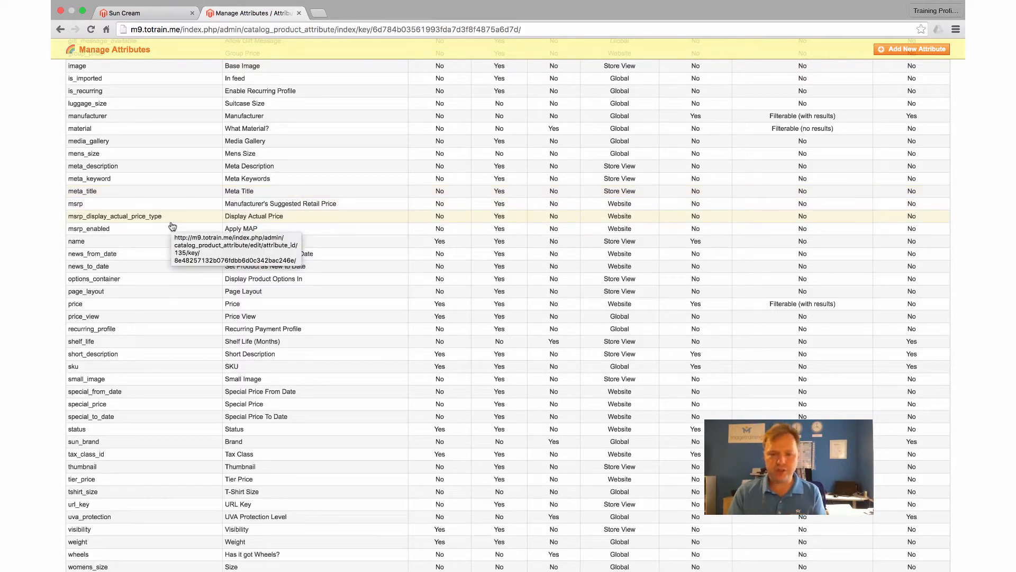
scroll(159, 238, "up", 2)
scroll(159, 239, "down", 5)
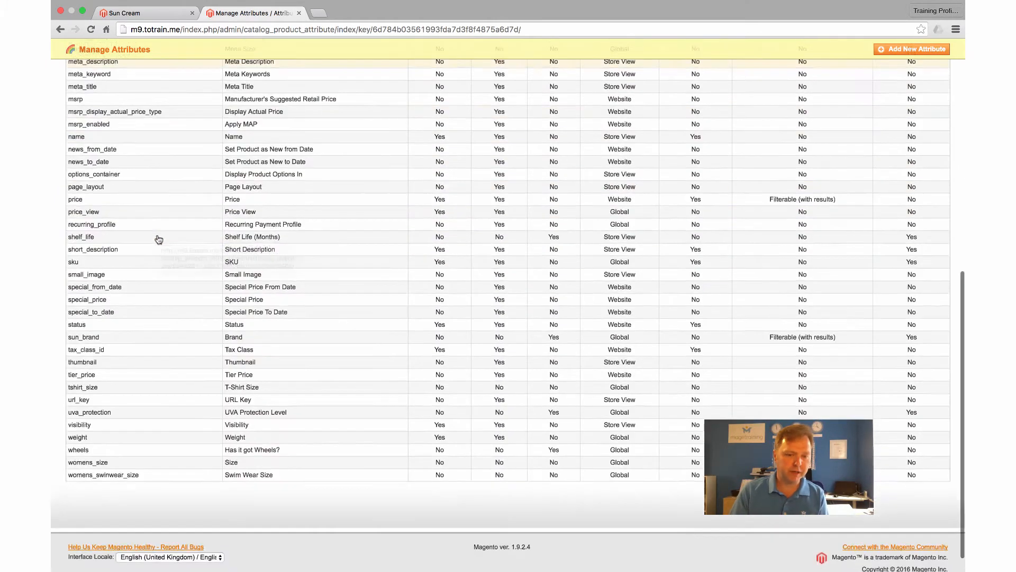
scroll(158, 239, "down", 1)
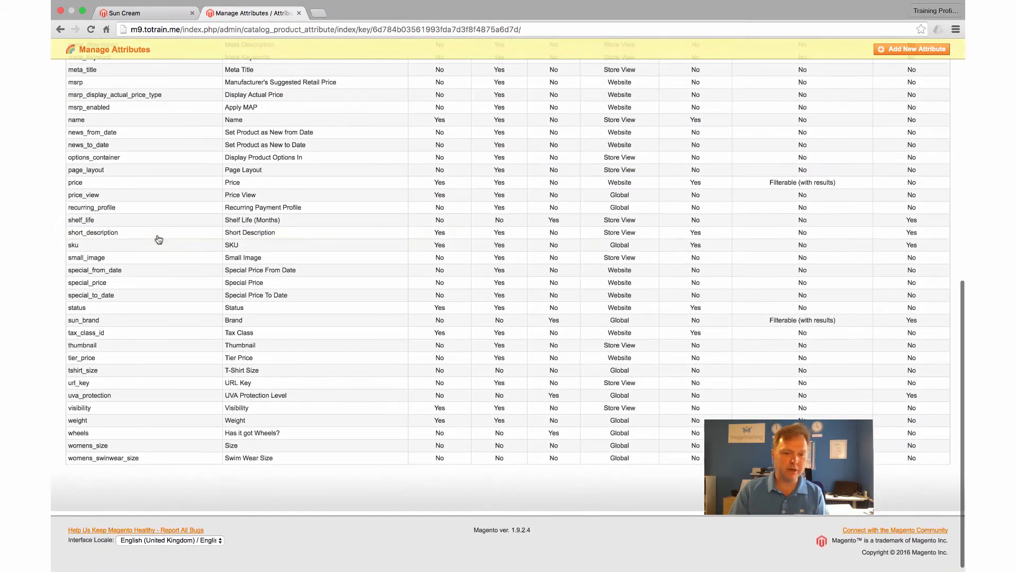
left_click(89, 421)
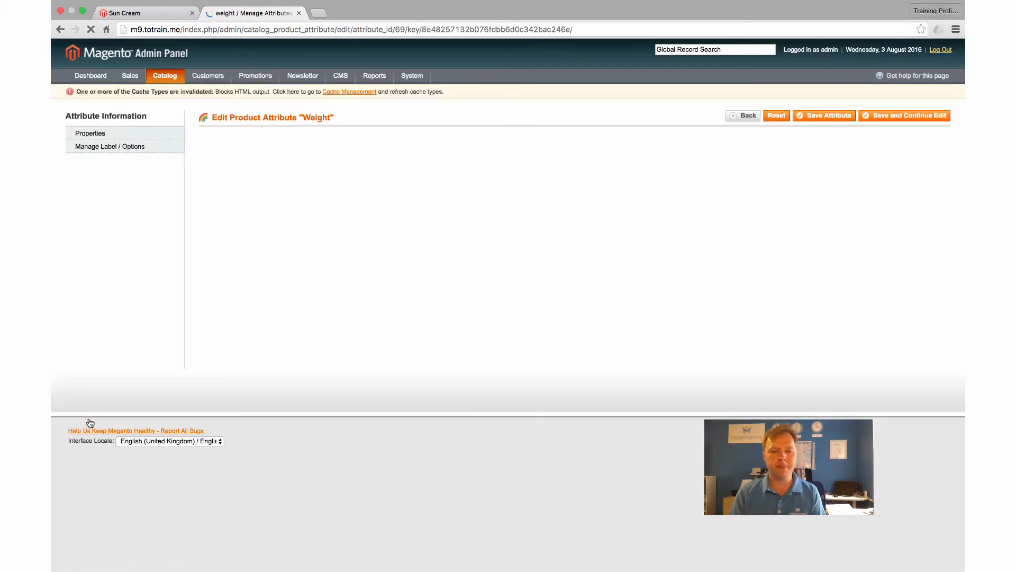
Set Used for Sorting in Product Listing to Yes for the Weight attribute, and save it while continuing to edit.
scroll(220, 269, "down", 5)
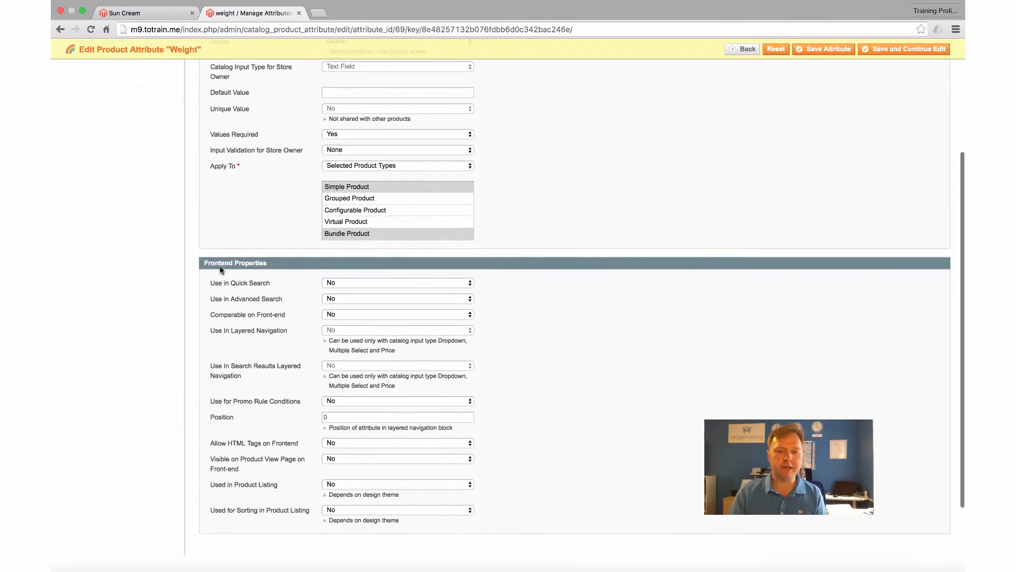
scroll(220, 269, "down", 1)
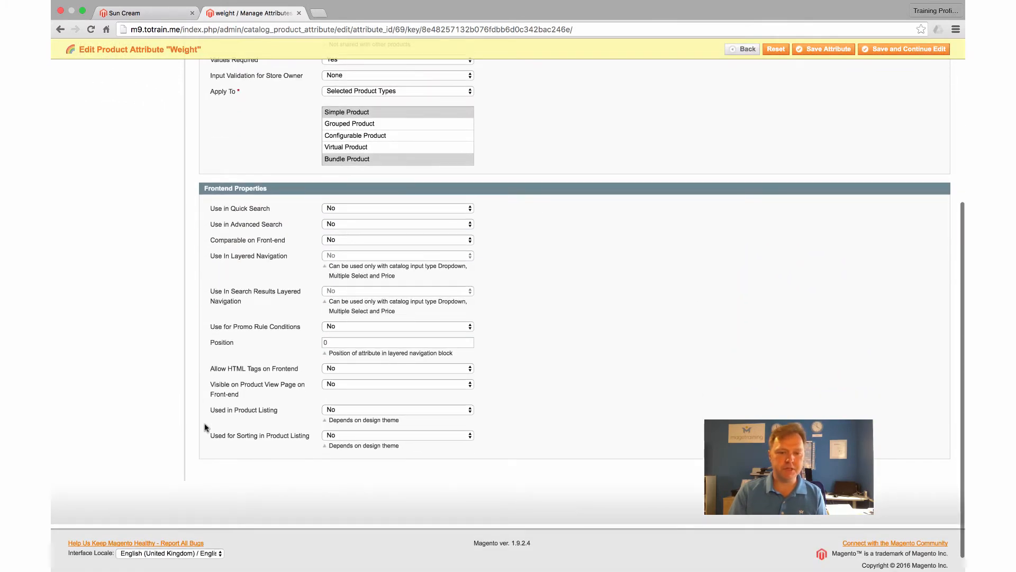
scroll(222, 451, "down", 1)
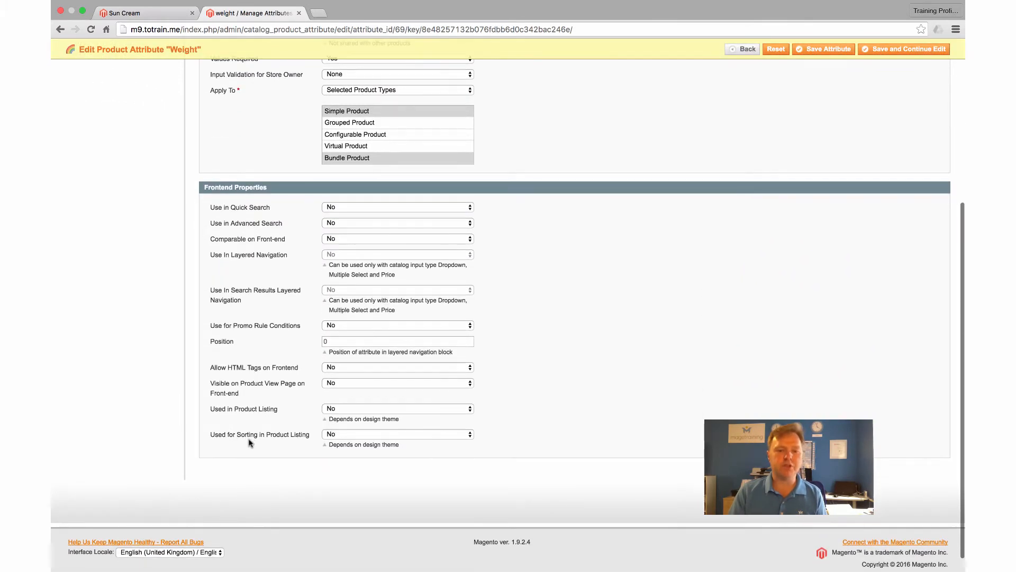
left_click(381, 434)
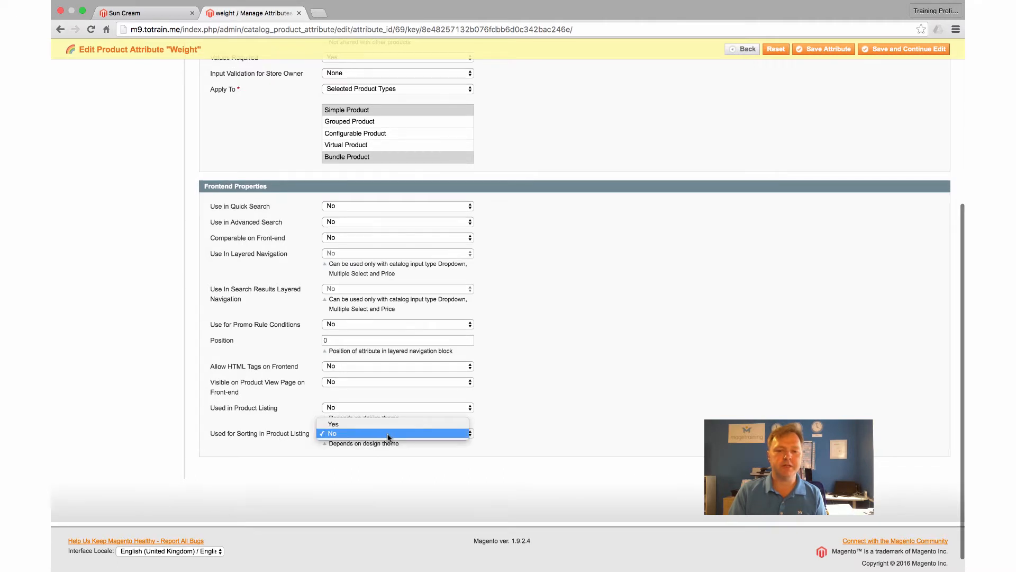
left_click(381, 426)
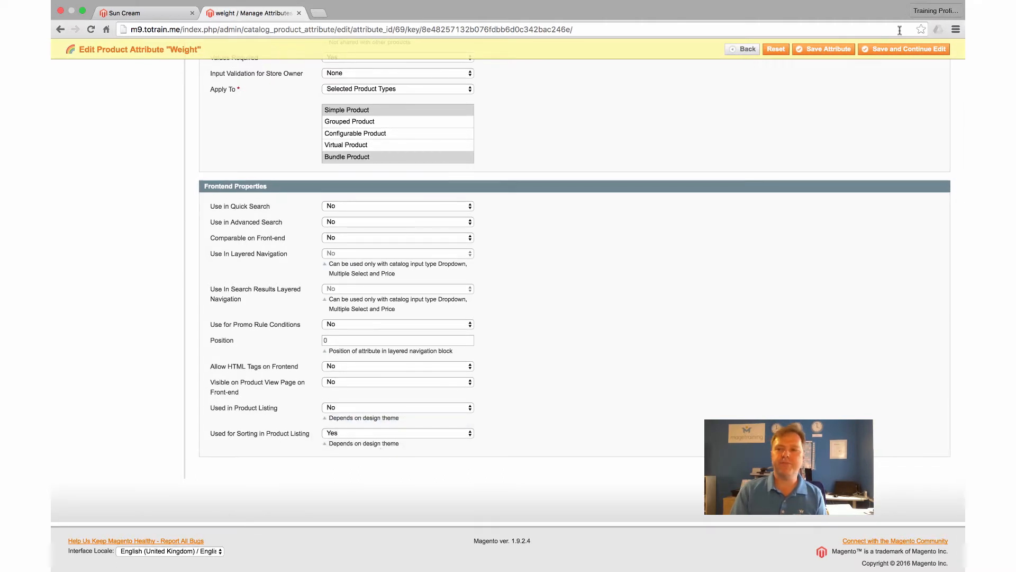
left_click(886, 49)
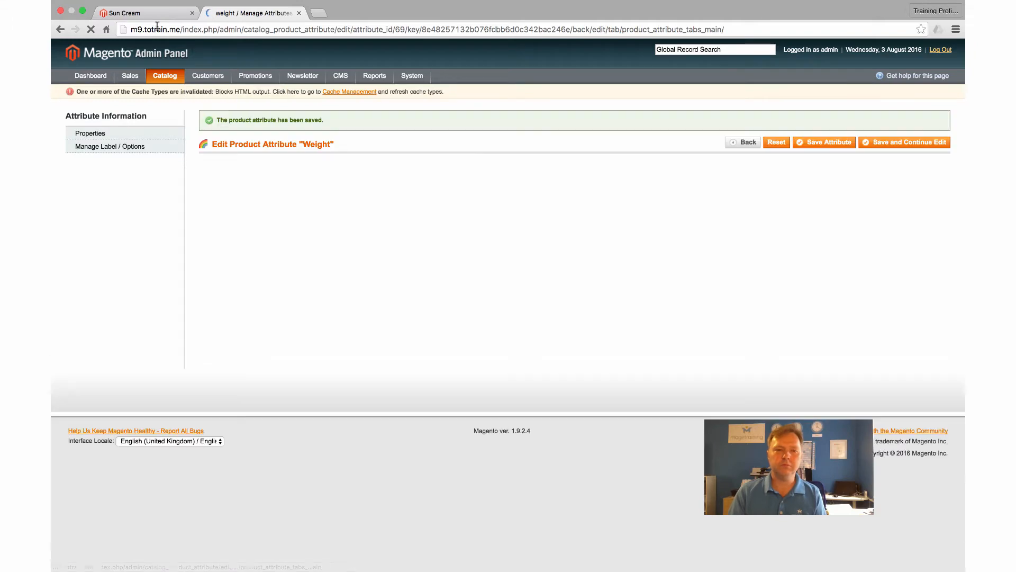
Reload the storefront Sun Cream page and sort its products by Weight.
left_click(150, 14)
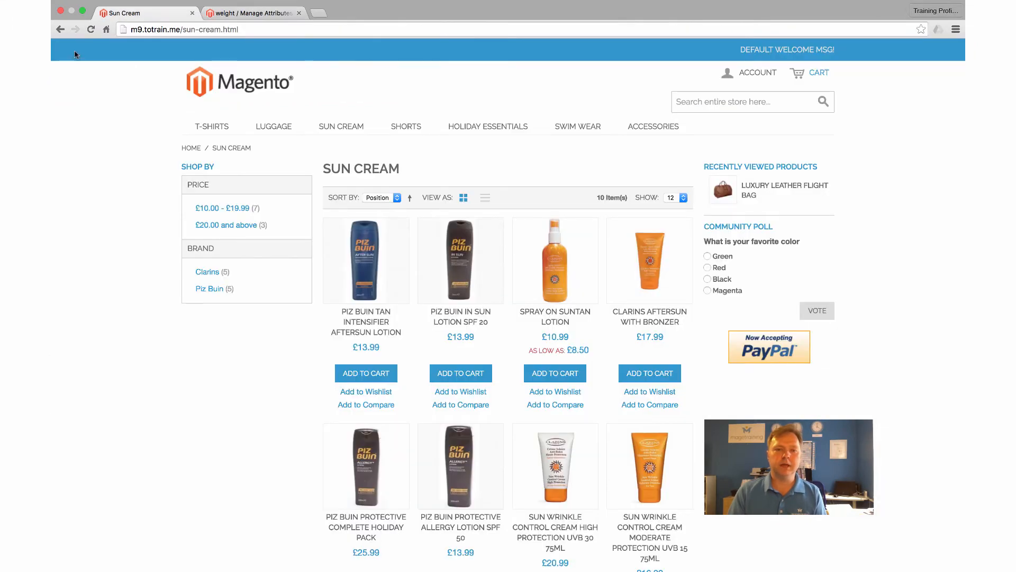
left_click(90, 30)
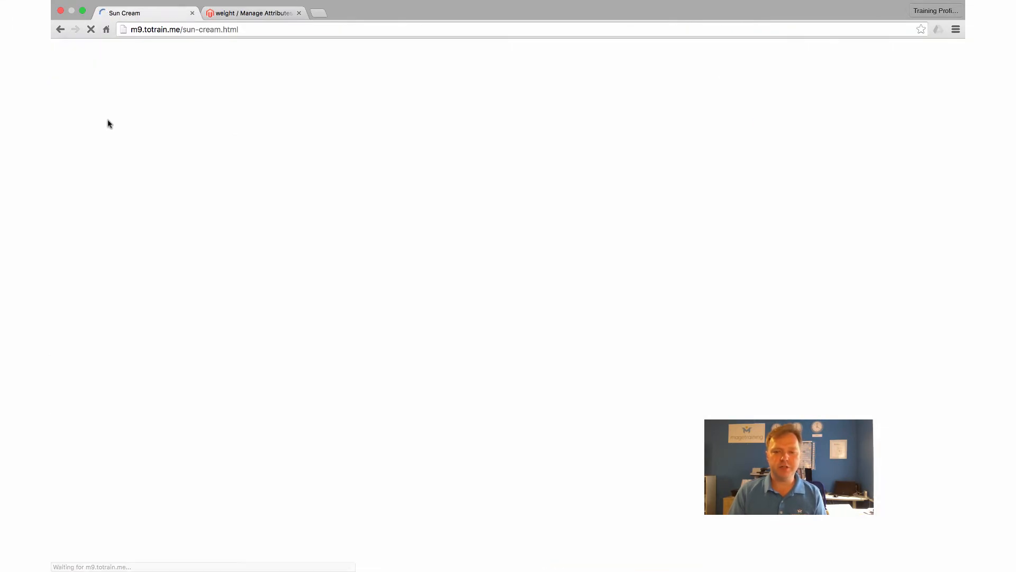
left_click(381, 198)
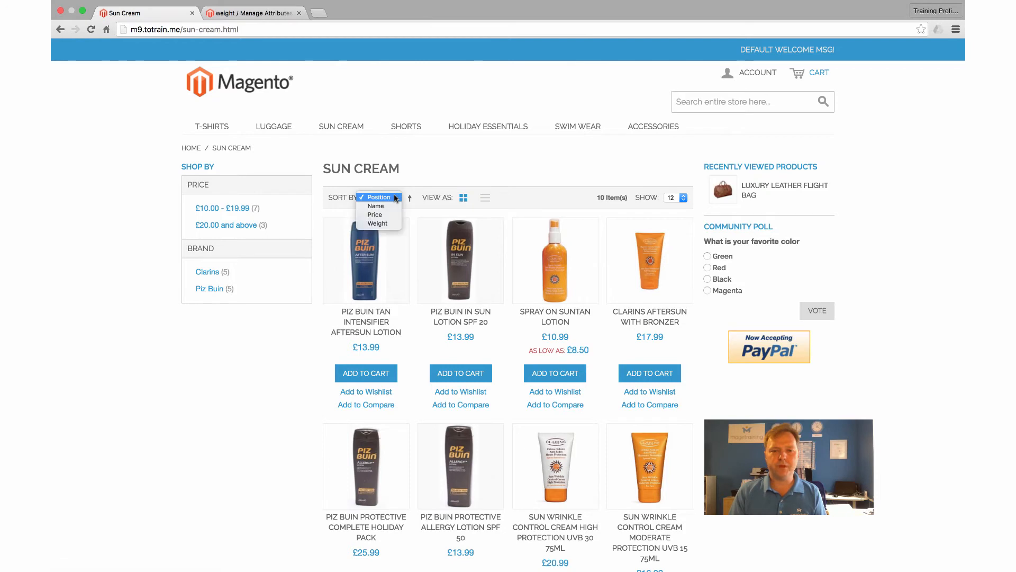
left_click(377, 223)
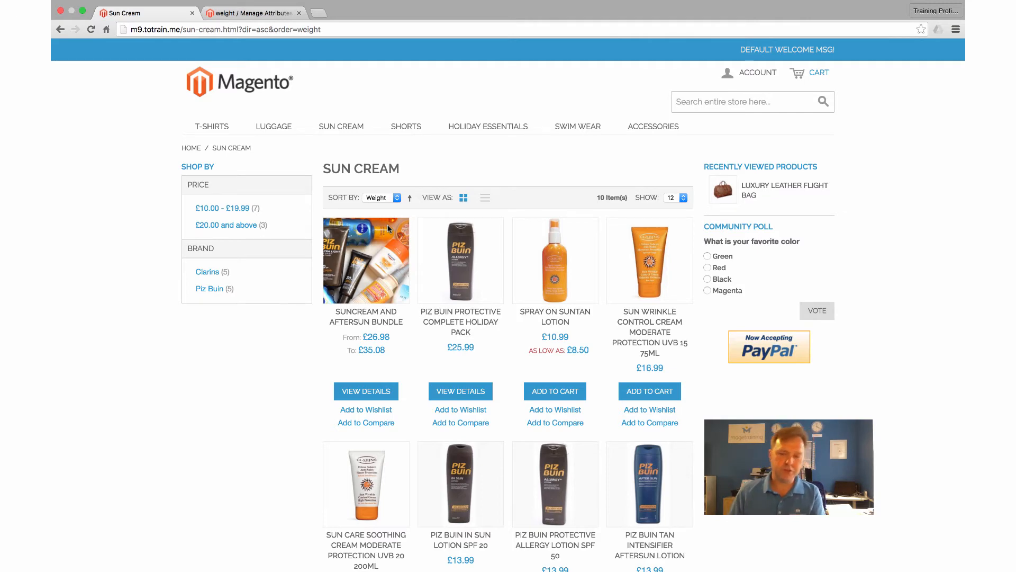
In the admin's product list, open the Luxury Suitcase product and examine its Weight value.
left_click(244, 13)
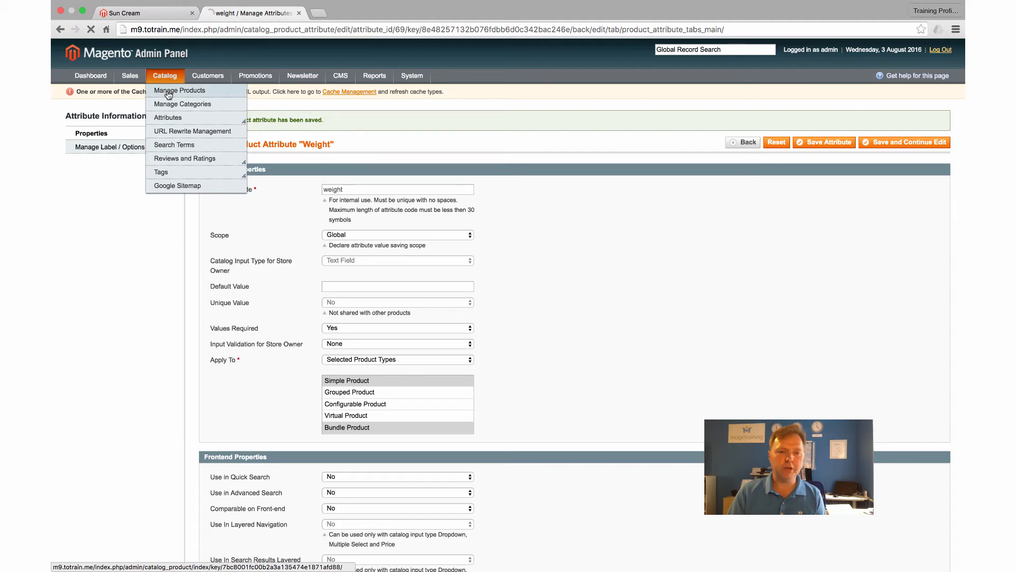
left_click(168, 92)
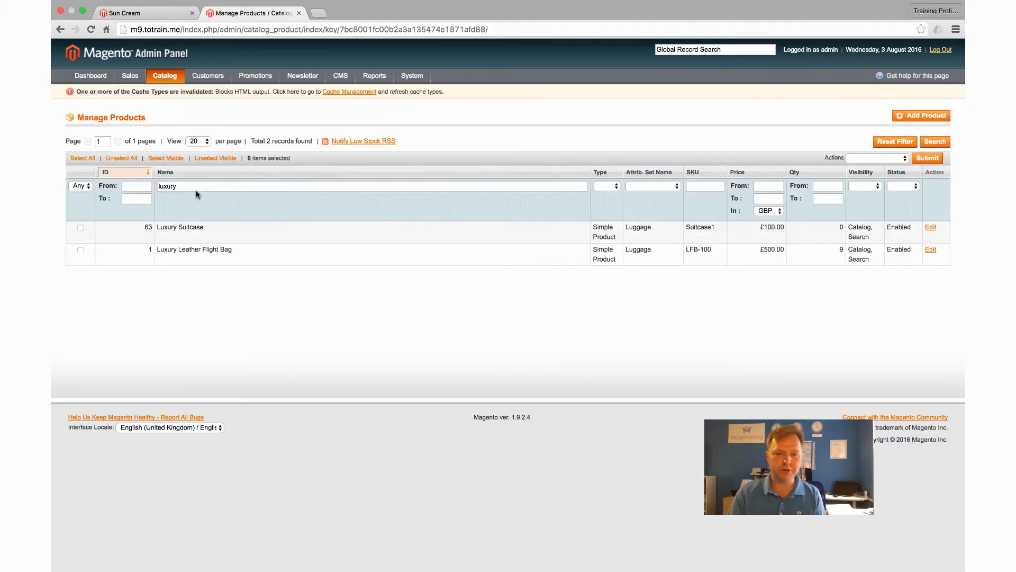
left_click(190, 233)
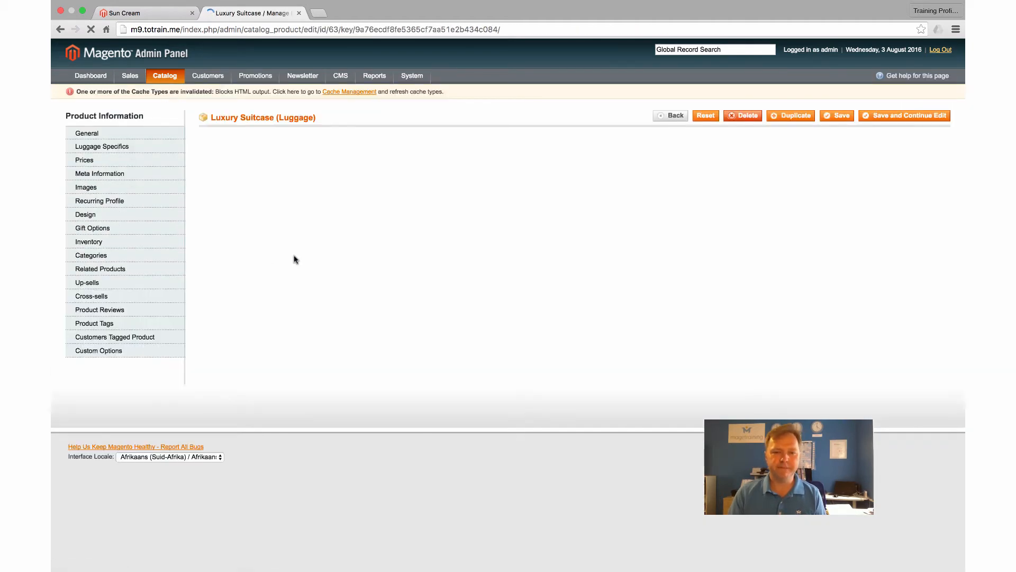
scroll(294, 258, "down", 3)
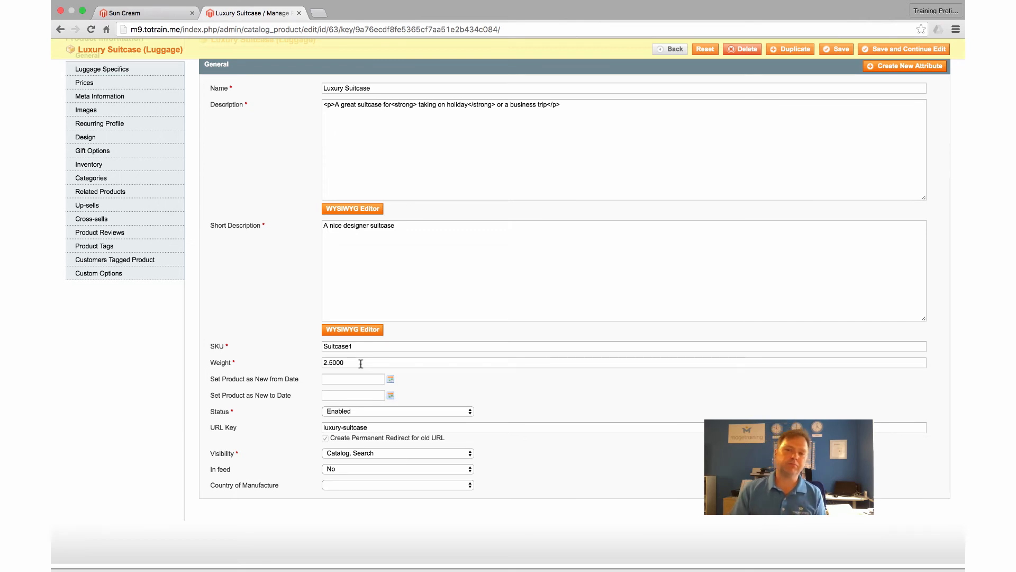
mouse_move(557, 3)
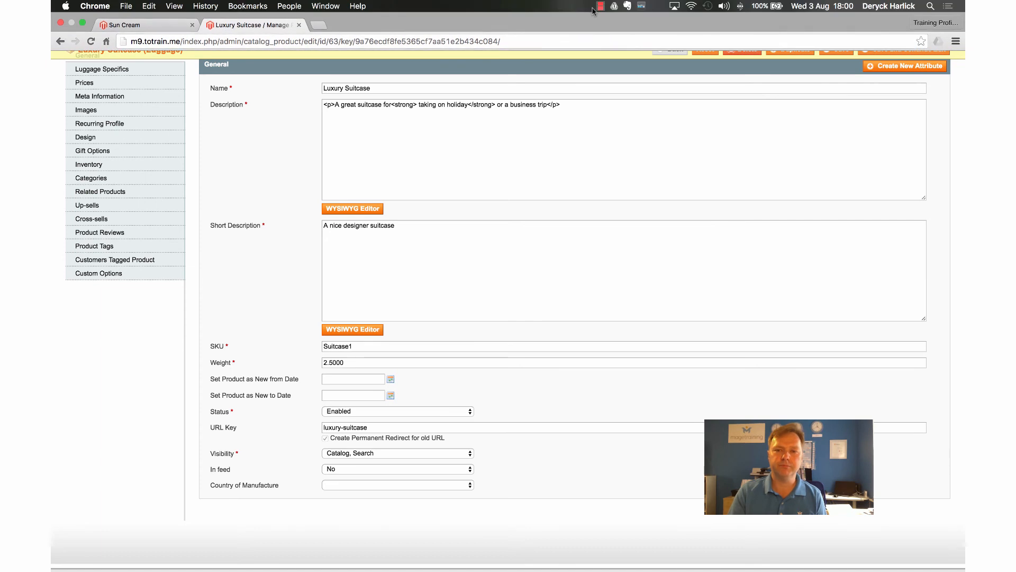
left_click(600, 7)
left_click(624, 16)
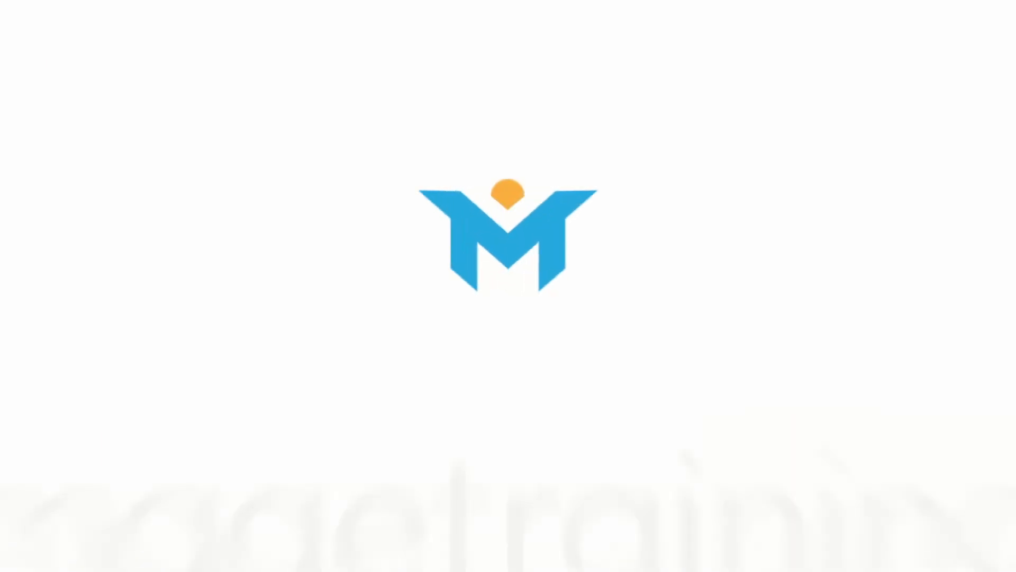